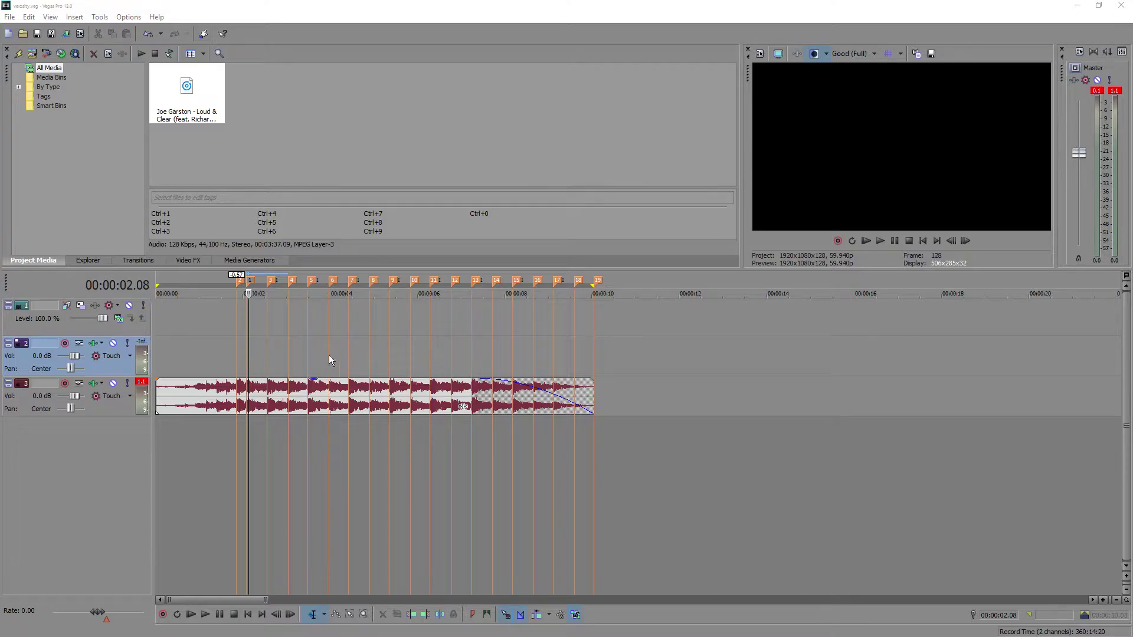
# - Preview the song, then place 001.mp4 on the timeline near its start
pyautogui.press('space')
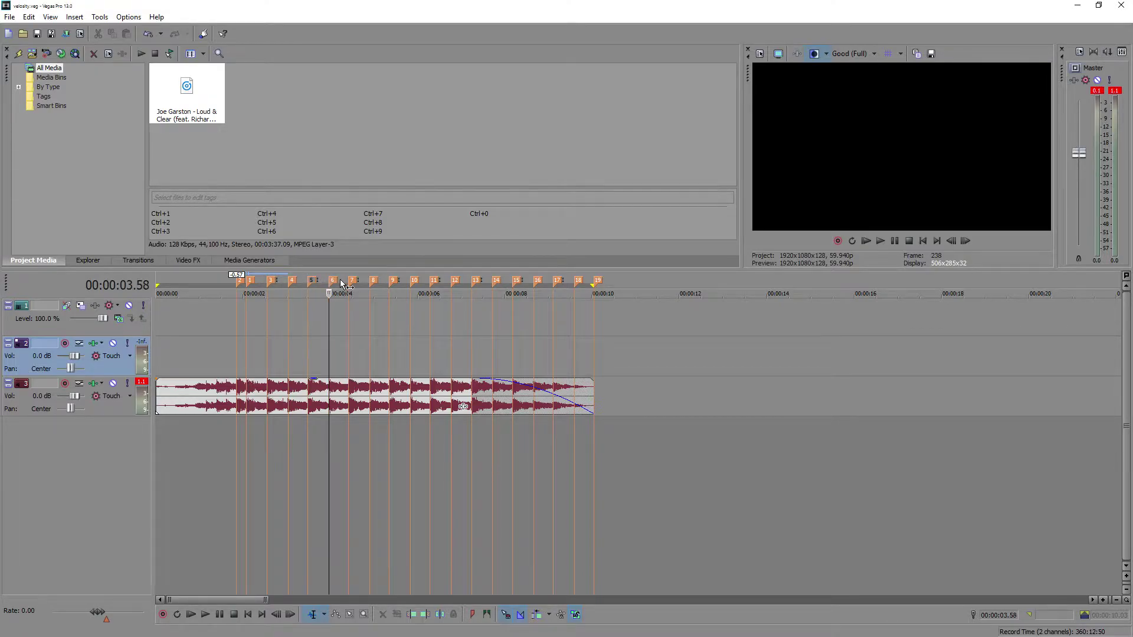
pyautogui.press('space')
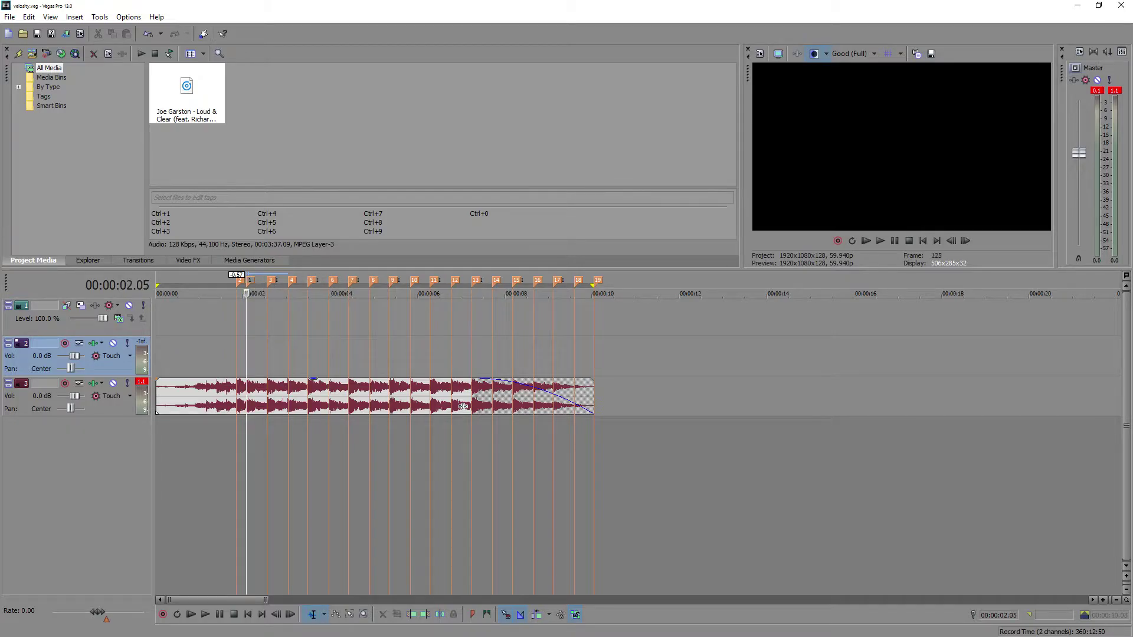
pyautogui.moveTo(239, 338); pyautogui.dragTo(220, 342)
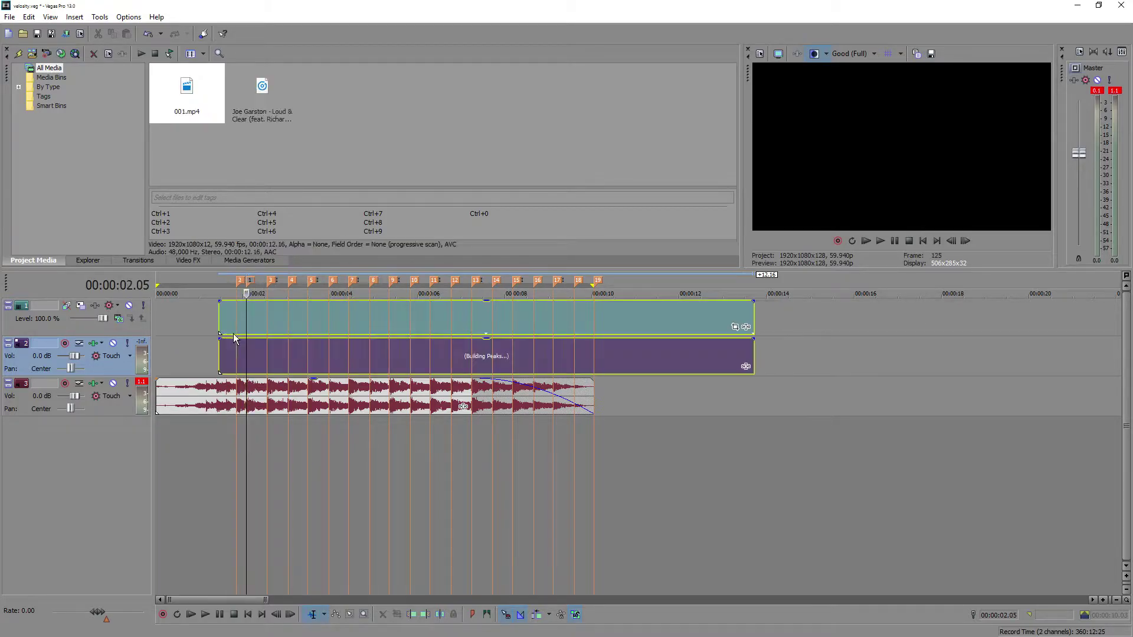
pyautogui.click(295, 355)
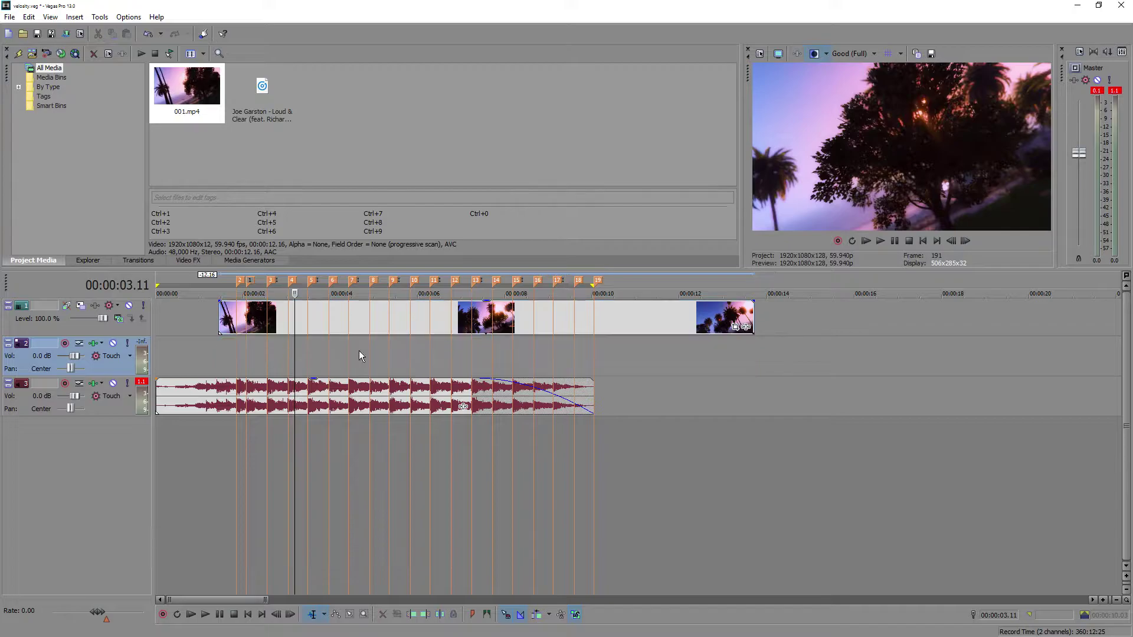
pyautogui.moveTo(405, 324); pyautogui.dragTo(373, 322)
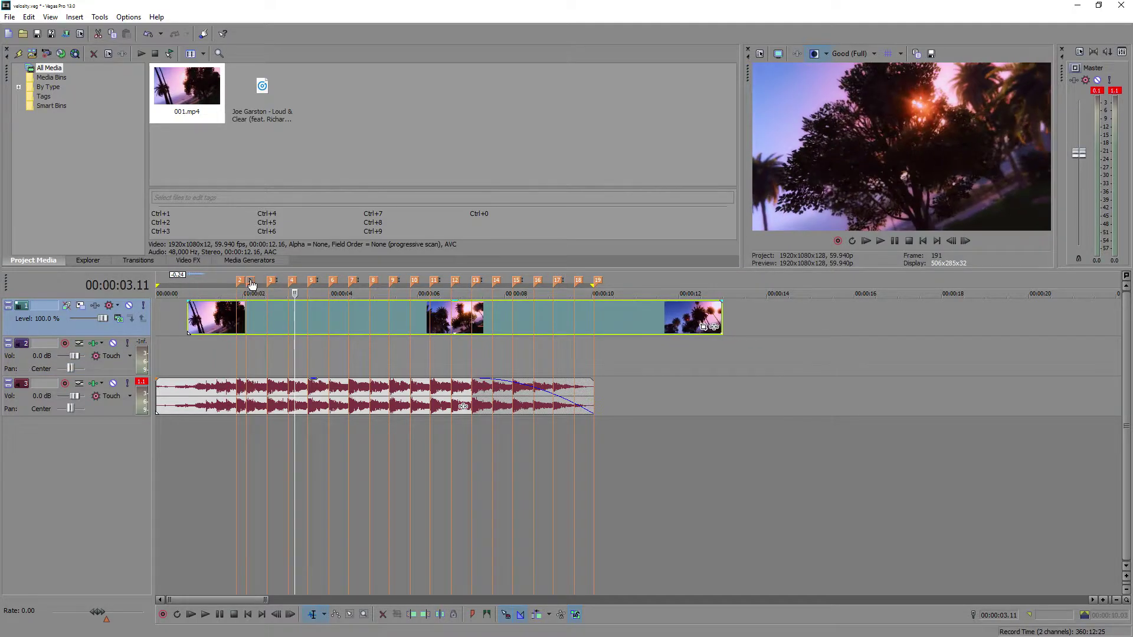
# - Split 001.mp4 at 00:00:02.05 and 00:00:03.02 and delete the pieces outside that span
pyautogui.click(248, 293)
pyautogui.scroll(5, 496, 330)
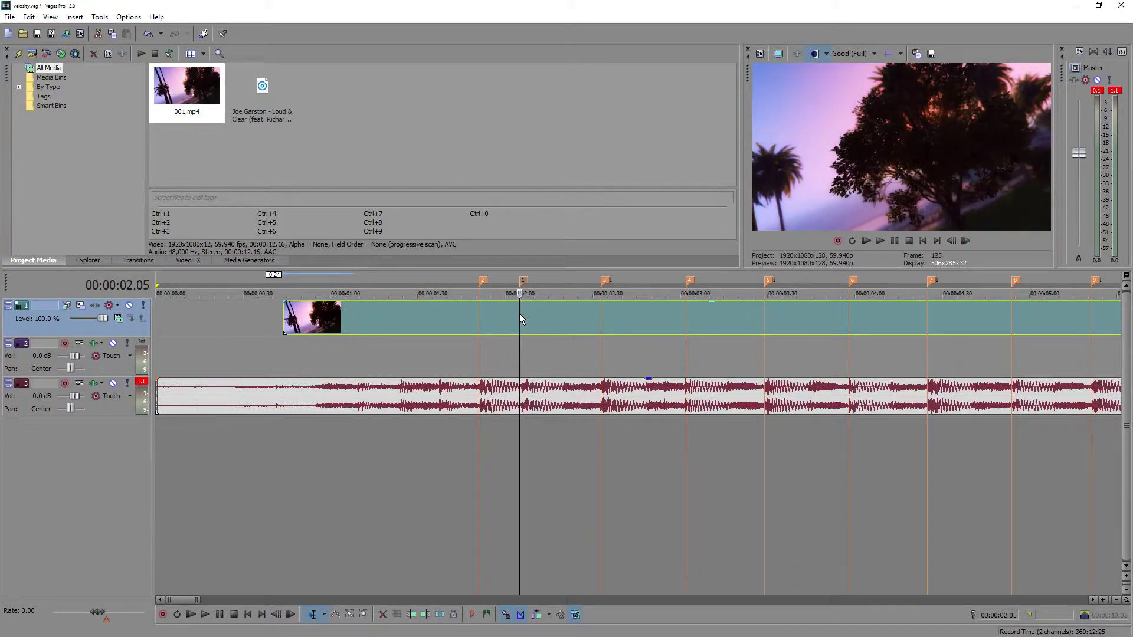
pyautogui.press('s')
pyautogui.click(688, 316)
pyautogui.press('s')
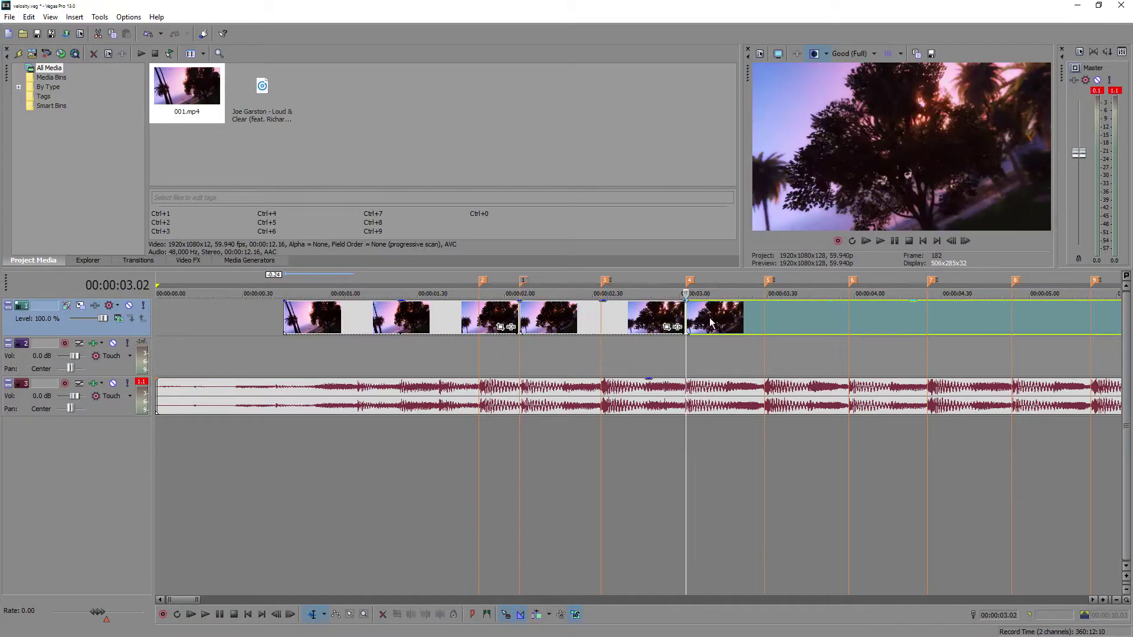
pyautogui.press('Delete')
pyautogui.click(448, 324)
pyautogui.press('Delete')
pyautogui.click(522, 283)
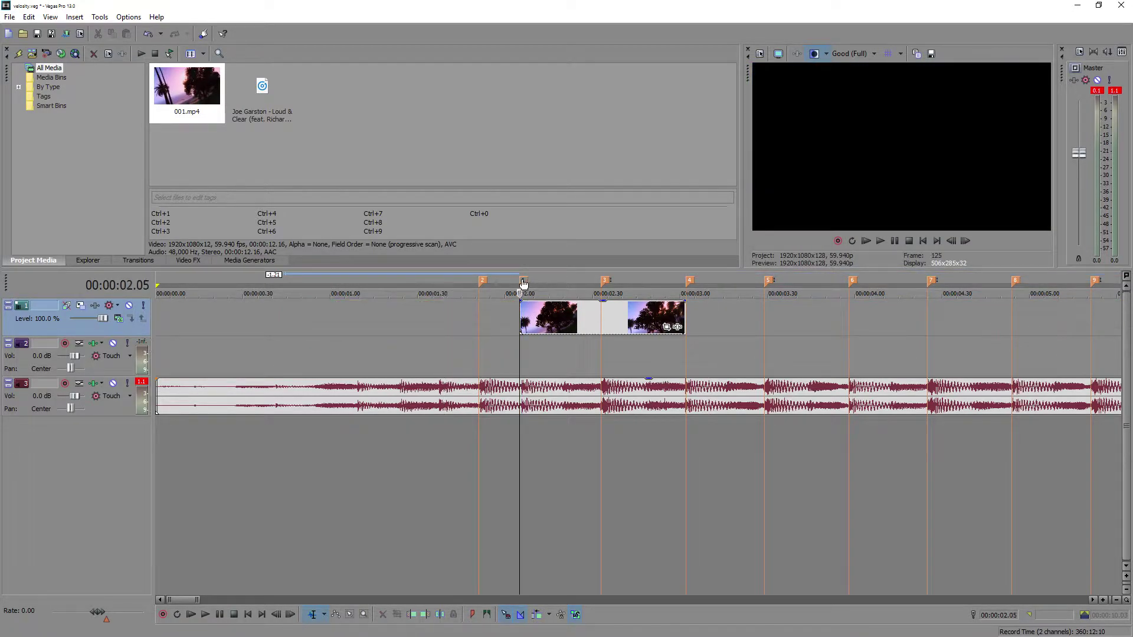
pyautogui.click(665, 327)
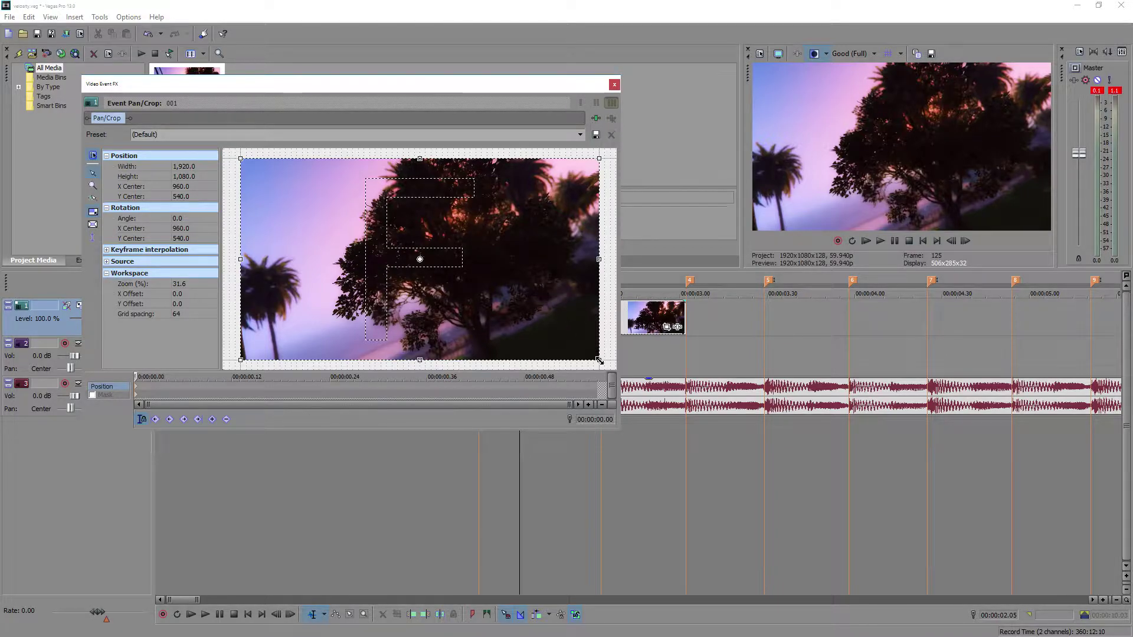
# - Test a Pan/Crop zoom into the sky a few frames in, then restore the full frame
pyautogui.moveTo(599, 360); pyautogui.dragTo(383, 219)
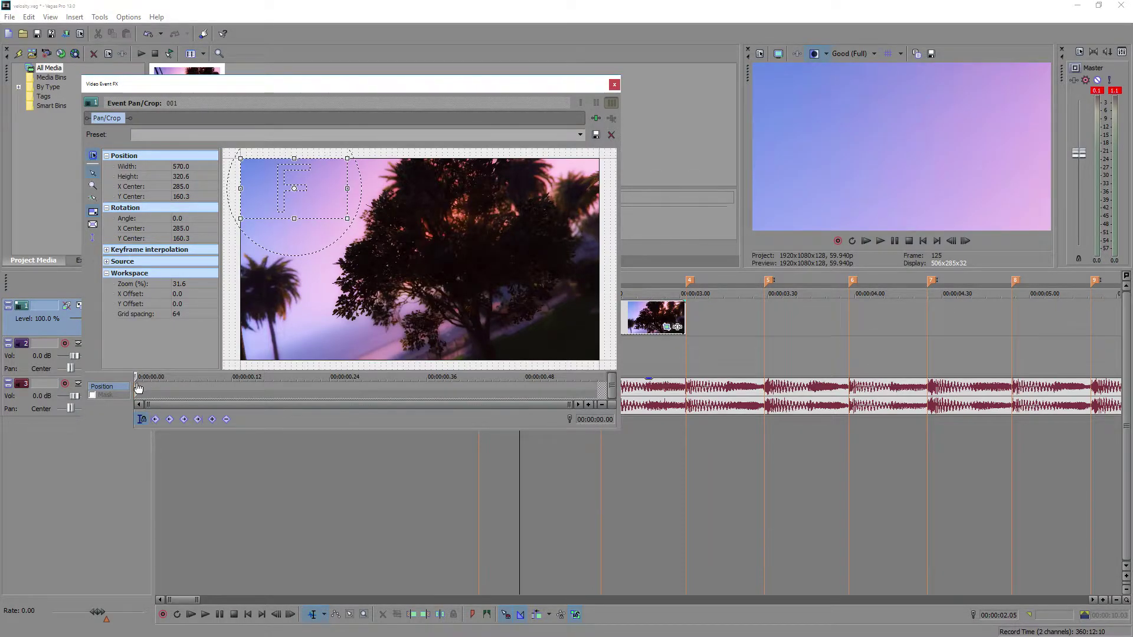
pyautogui.press('Right')
pyautogui.press('Right')
pyautogui.press('Right')
pyautogui.press('Right')
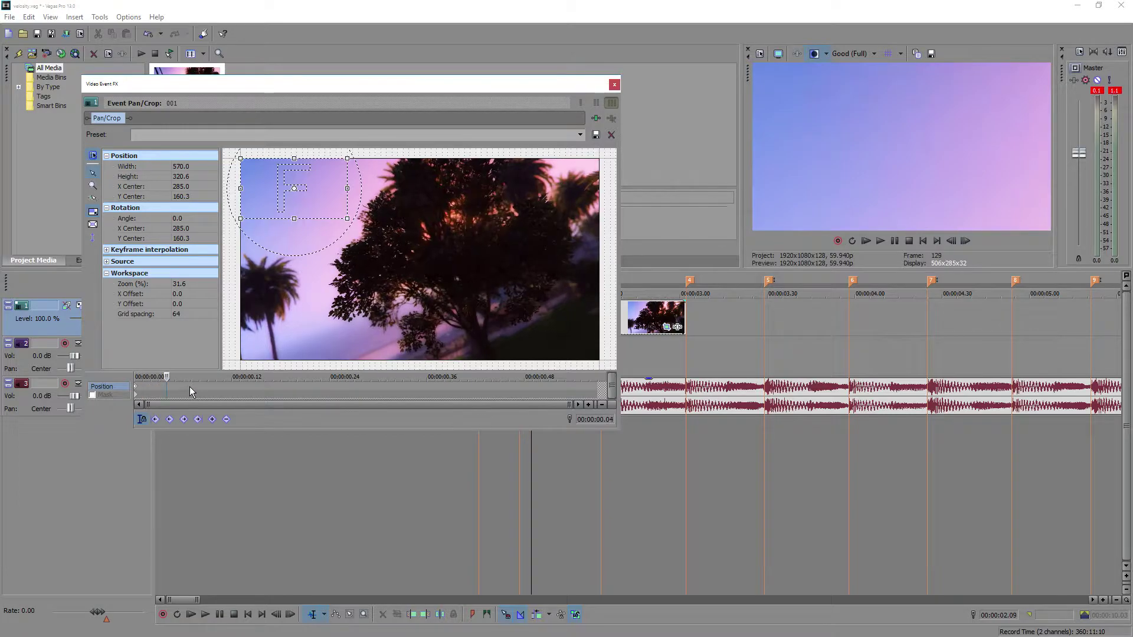
pyautogui.press('Right')
pyautogui.rightClick(472, 263)
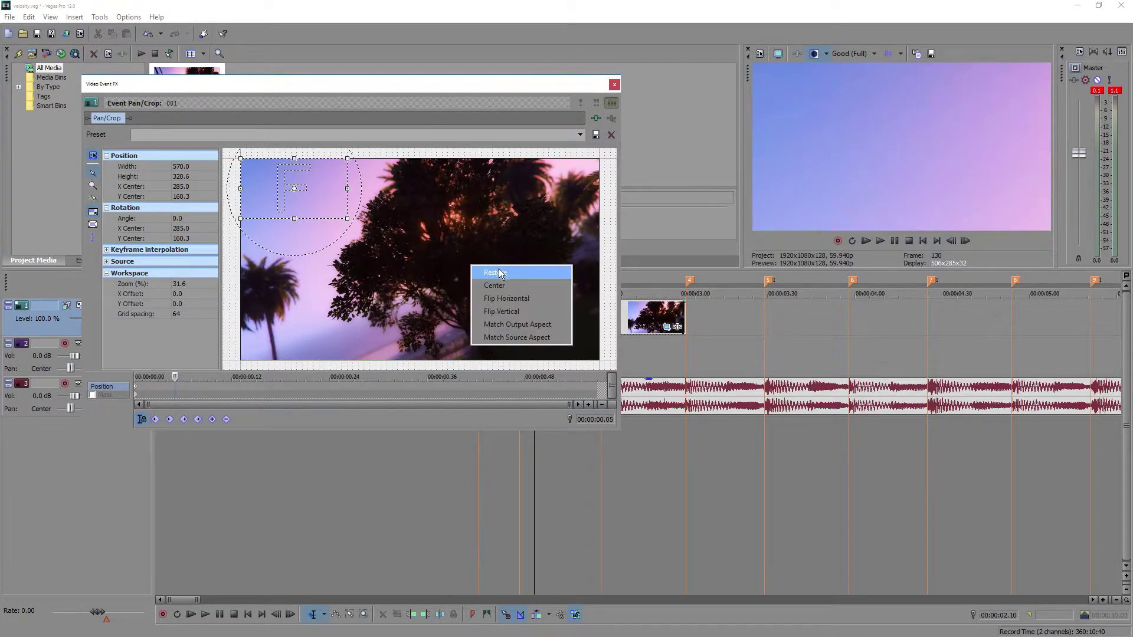
pyautogui.click(490, 274)
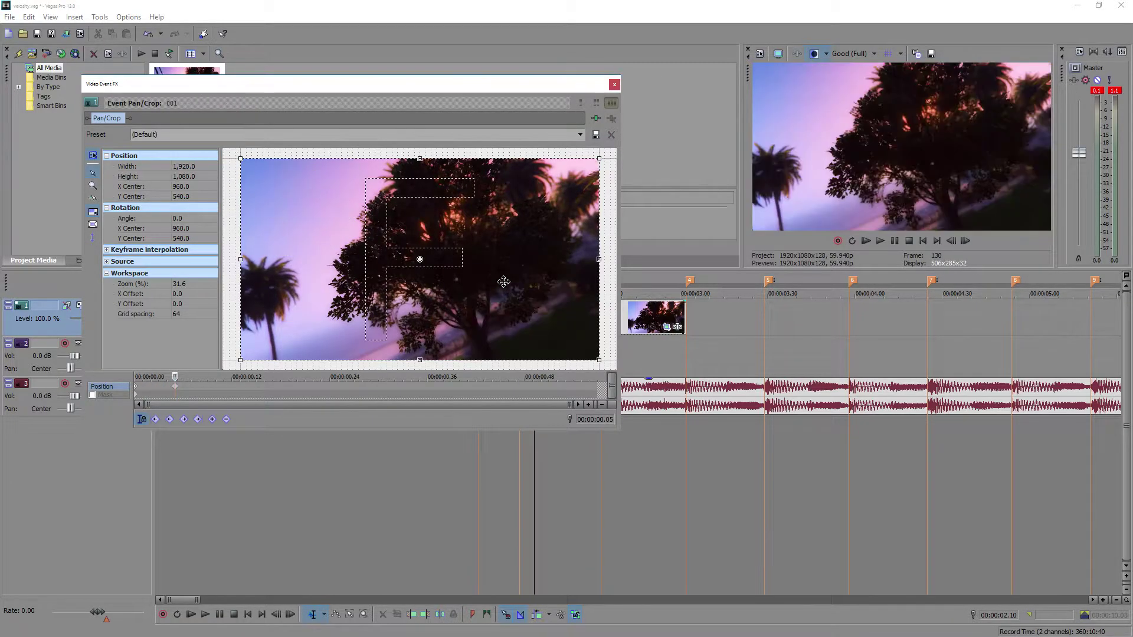
# - Try a bottom-right corner zoom at the clip's end, restore the full frame, and close Pan/Crop
pyautogui.click(593, 387)
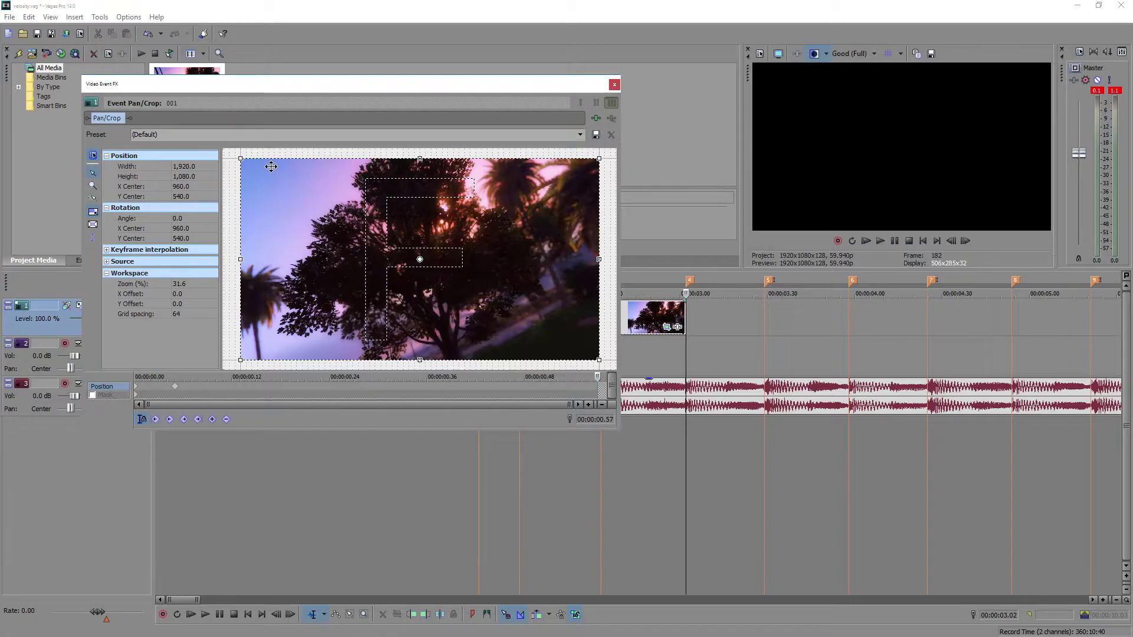
pyautogui.moveTo(240, 158); pyautogui.dragTo(443, 294)
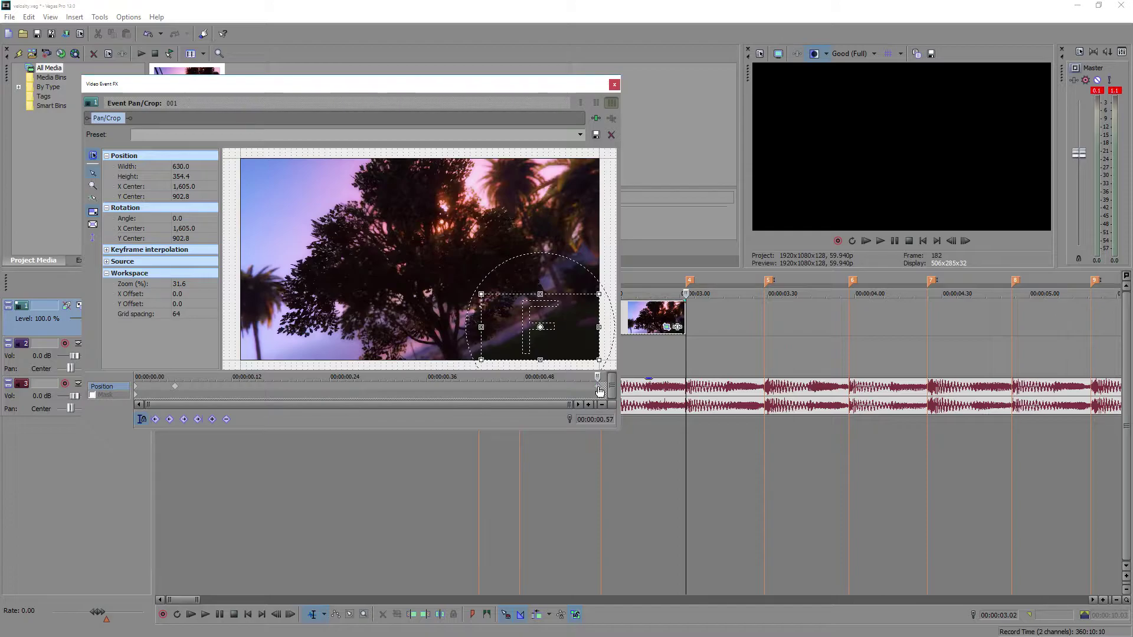
pyautogui.click(557, 383)
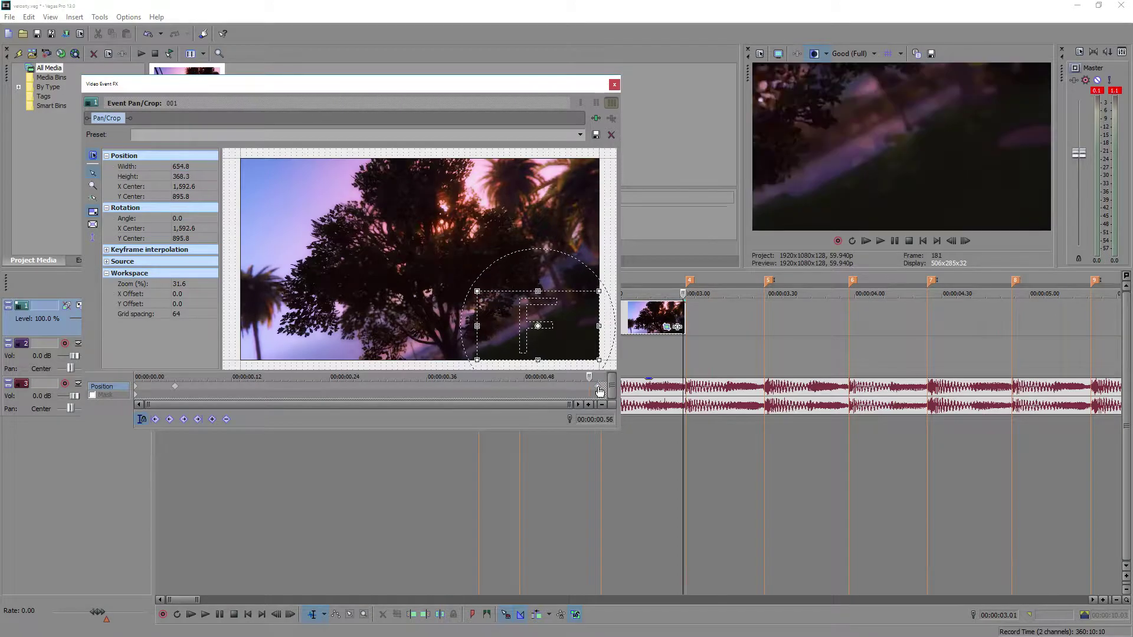
pyautogui.rightClick(562, 346)
pyautogui.click(587, 347)
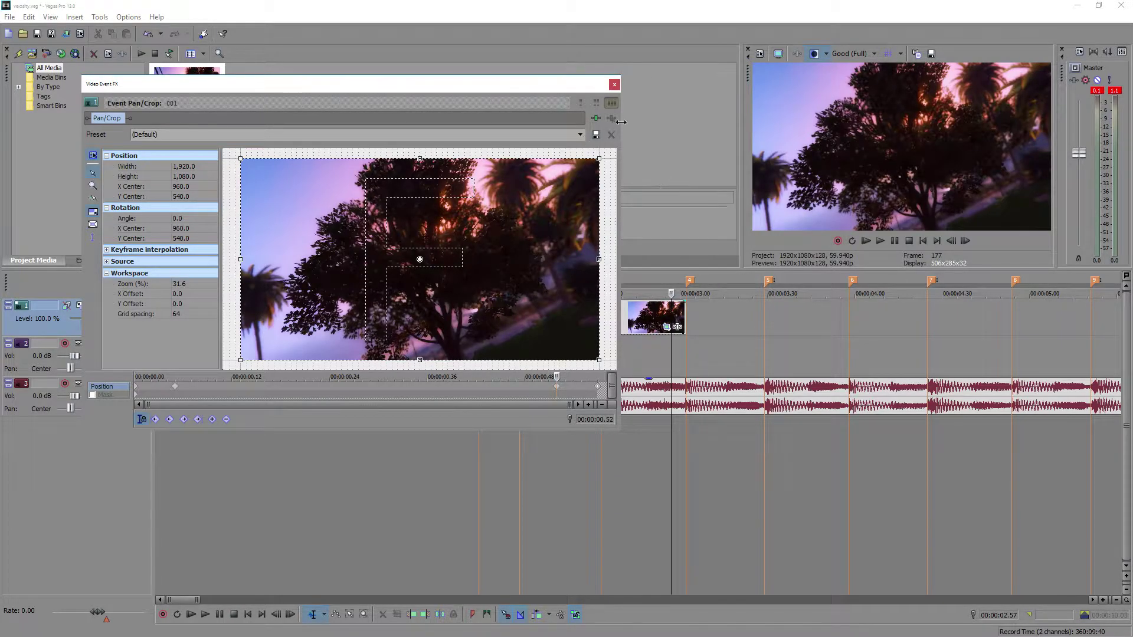
pyautogui.click(613, 88)
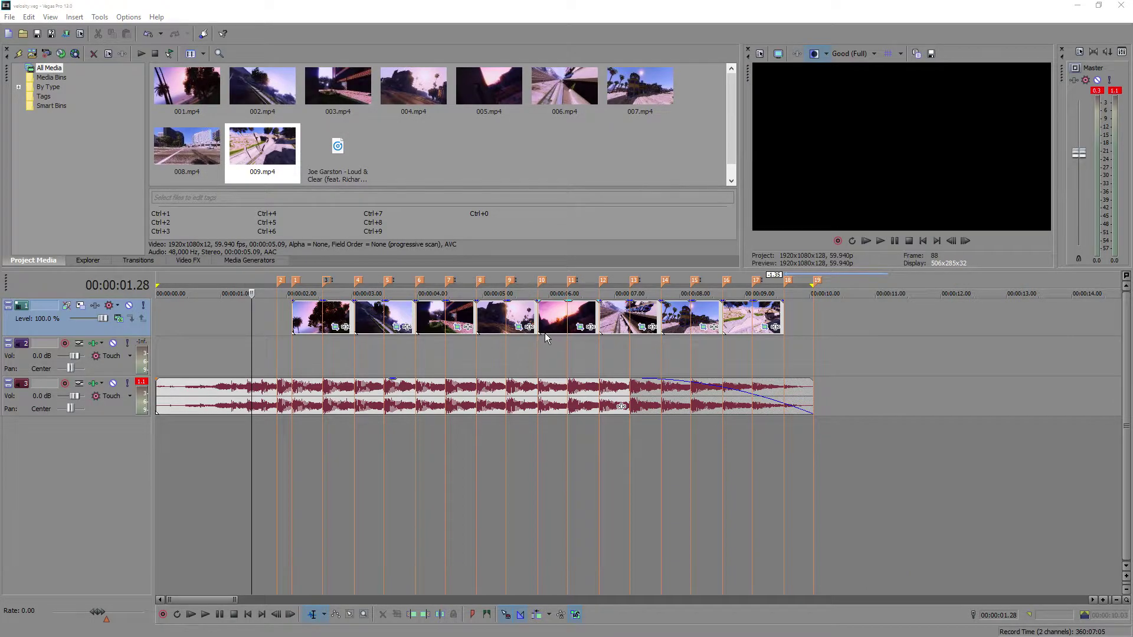
pyautogui.click(519, 327)
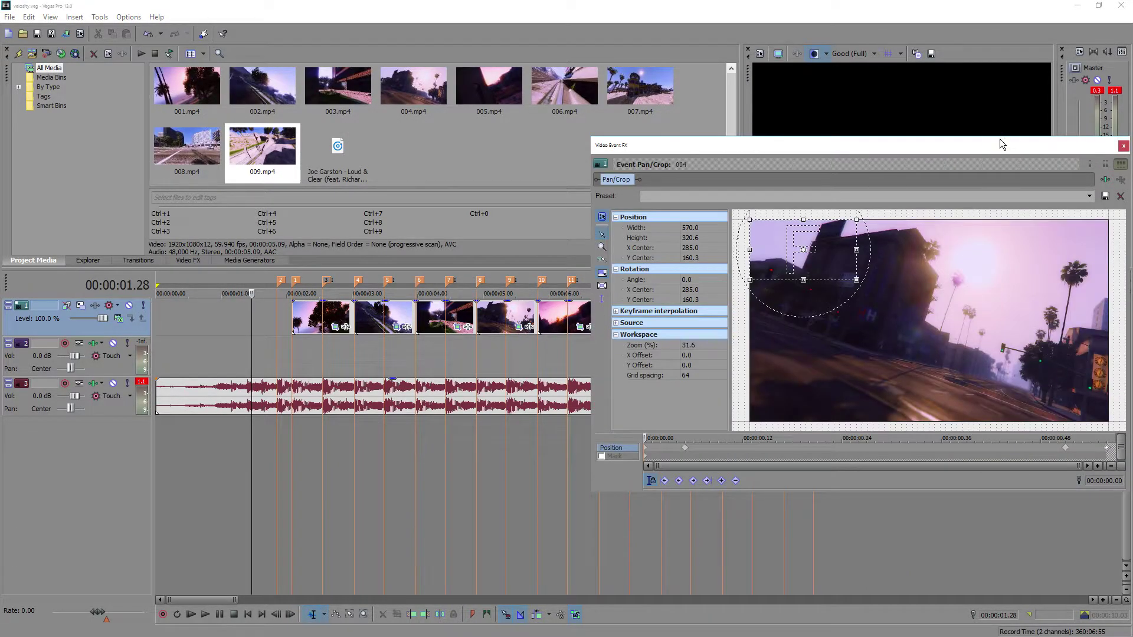
pyautogui.moveTo(1001, 144); pyautogui.dragTo(891, 139)
pyautogui.click(995, 129)
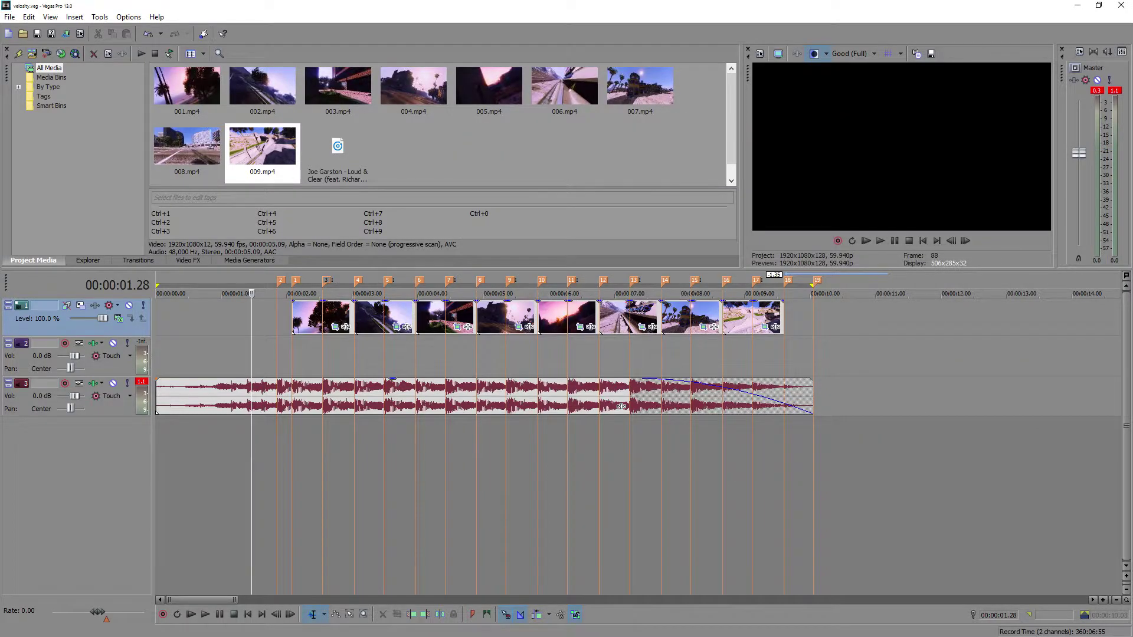
pyautogui.click(922, 238)
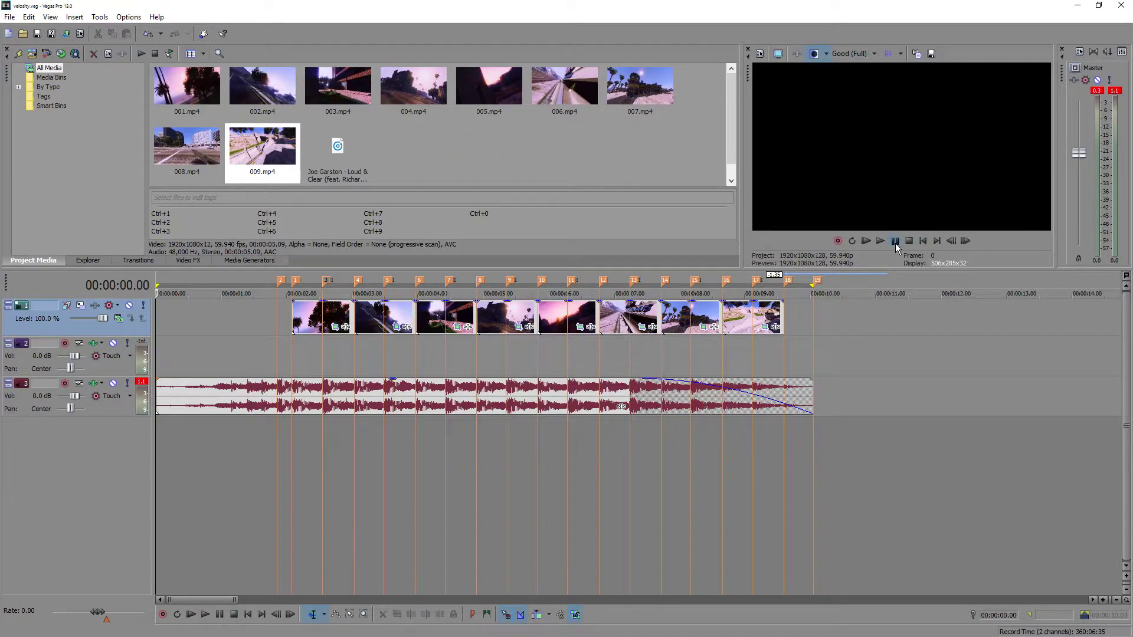
pyautogui.click(894, 243)
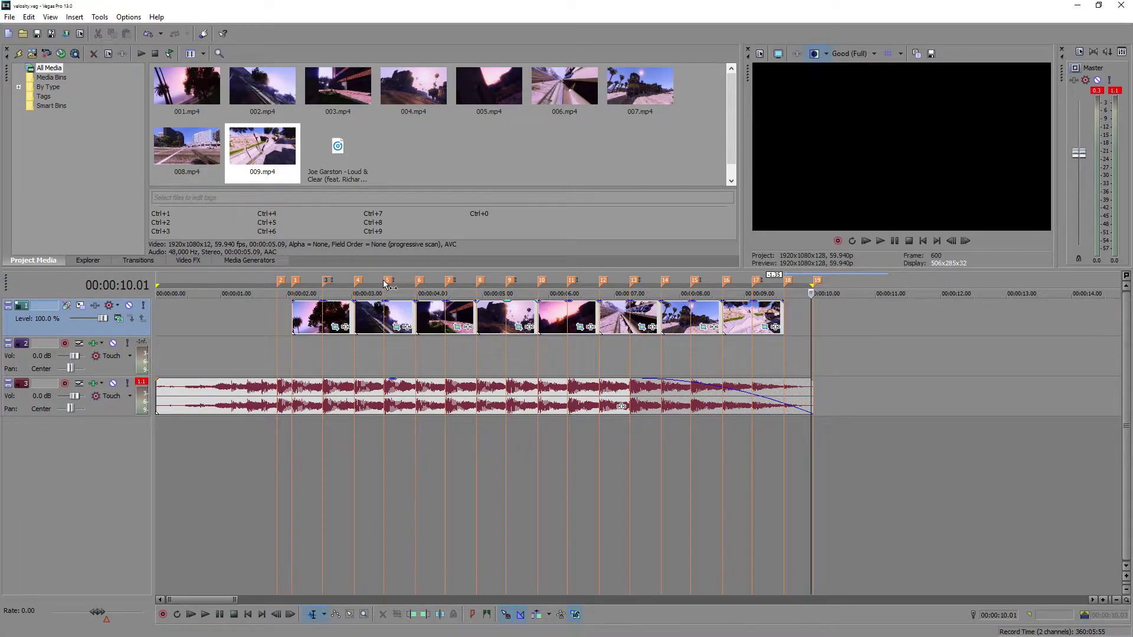
pyautogui.click(327, 281)
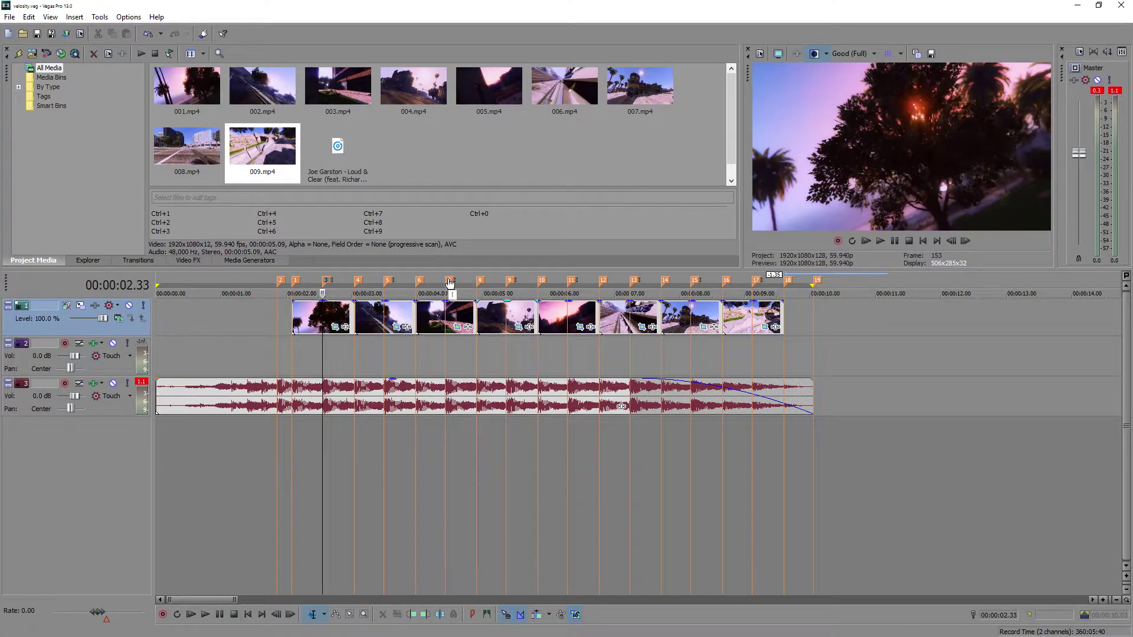
pyautogui.press('7')
pyautogui.click(328, 286)
pyautogui.click(295, 281)
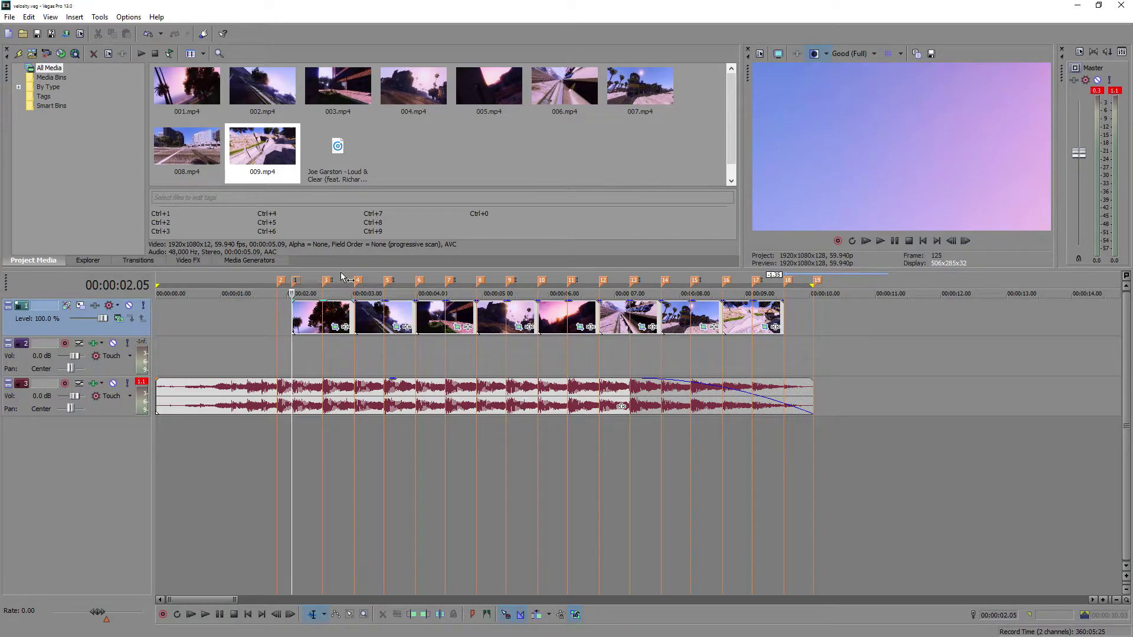
pyautogui.click(356, 281)
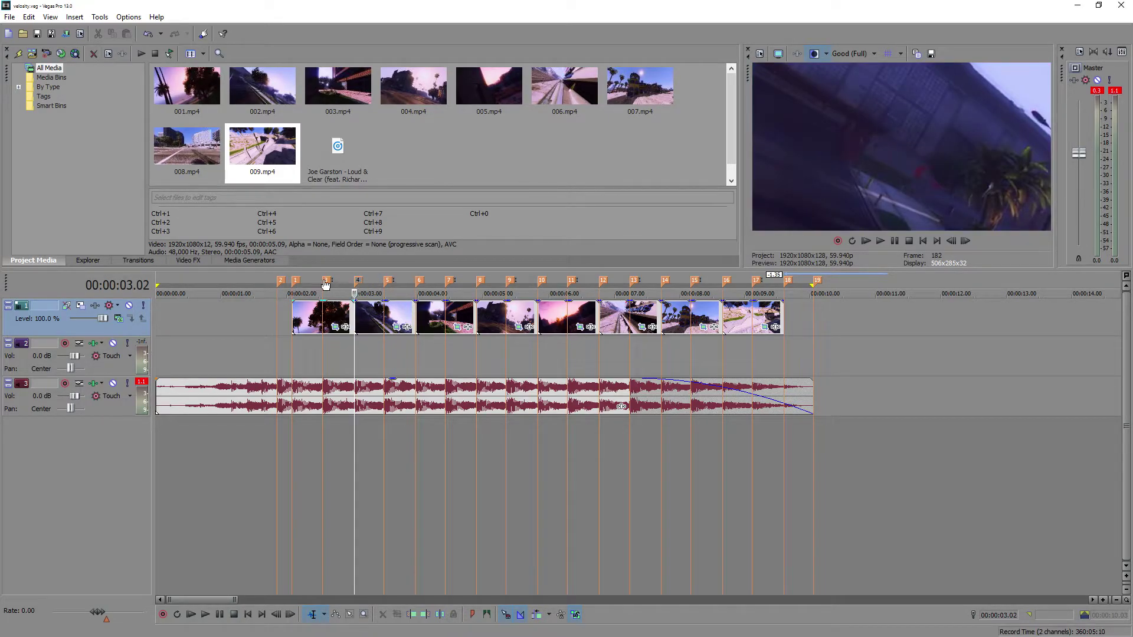
# - Open the first clip's Pan/Crop and add a full-frame keyframe at 0.24 s
pyautogui.click(325, 282)
pyautogui.click(337, 328)
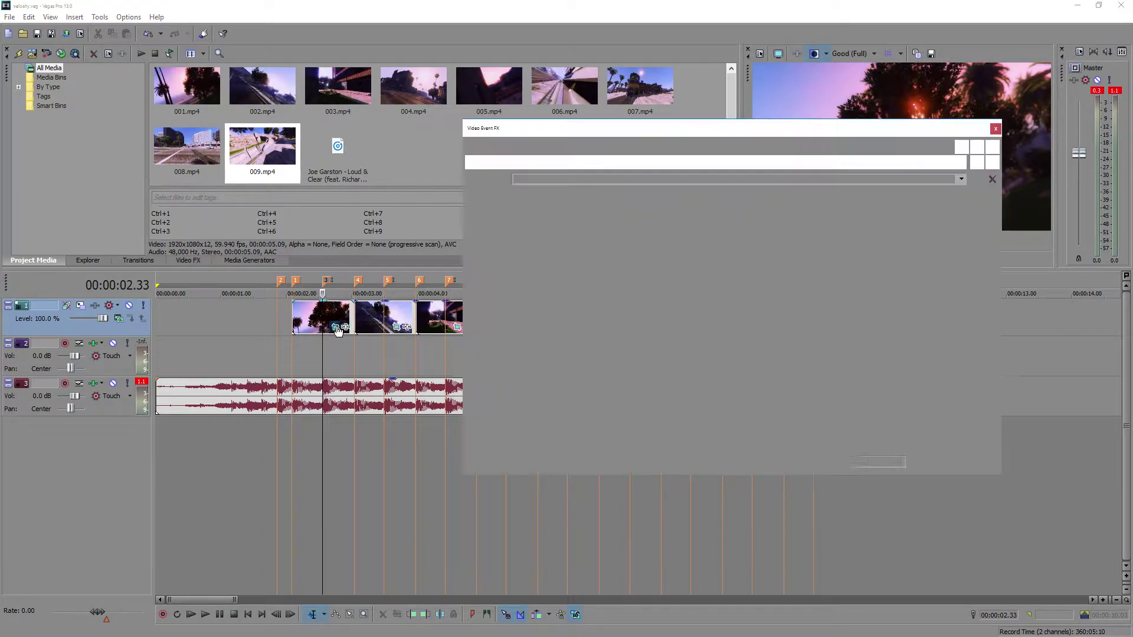
pyautogui.rightClick(779, 393)
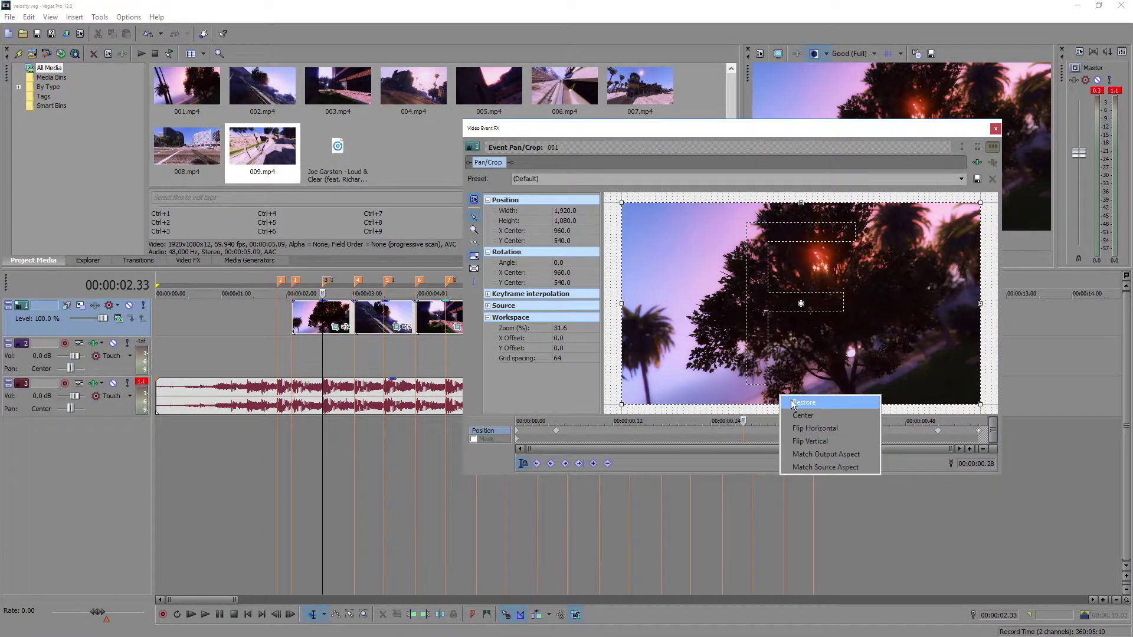
pyautogui.click(794, 401)
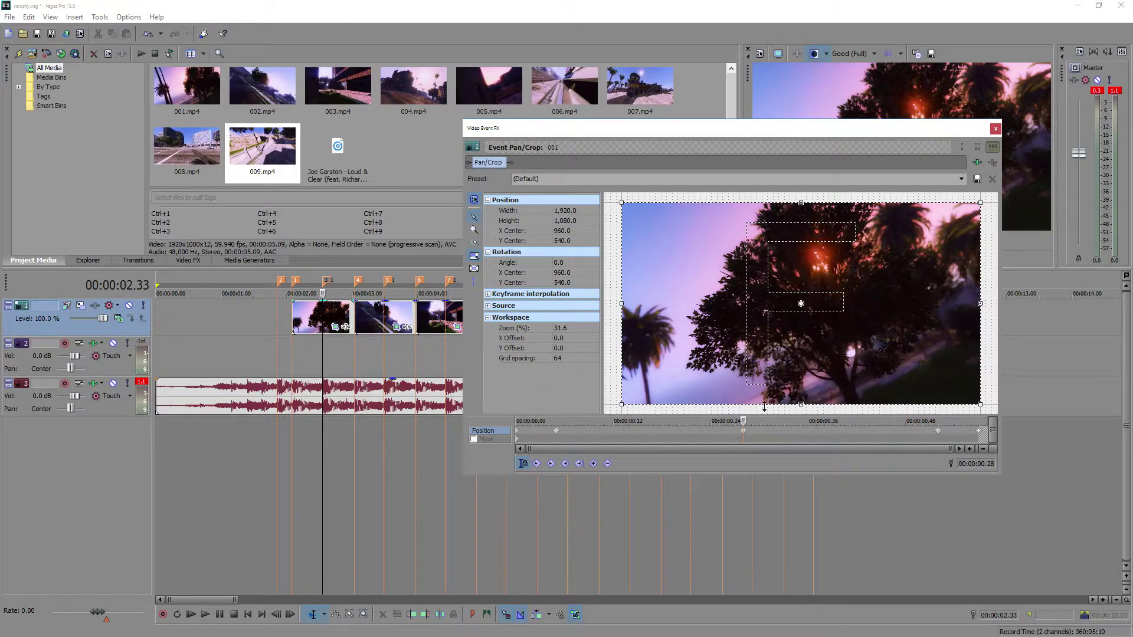
# - Add full-frame keyframes at 0.25 s and 0.31 s, then crop to 1320×742.5 at 0.28 s
pyautogui.click(718, 434)
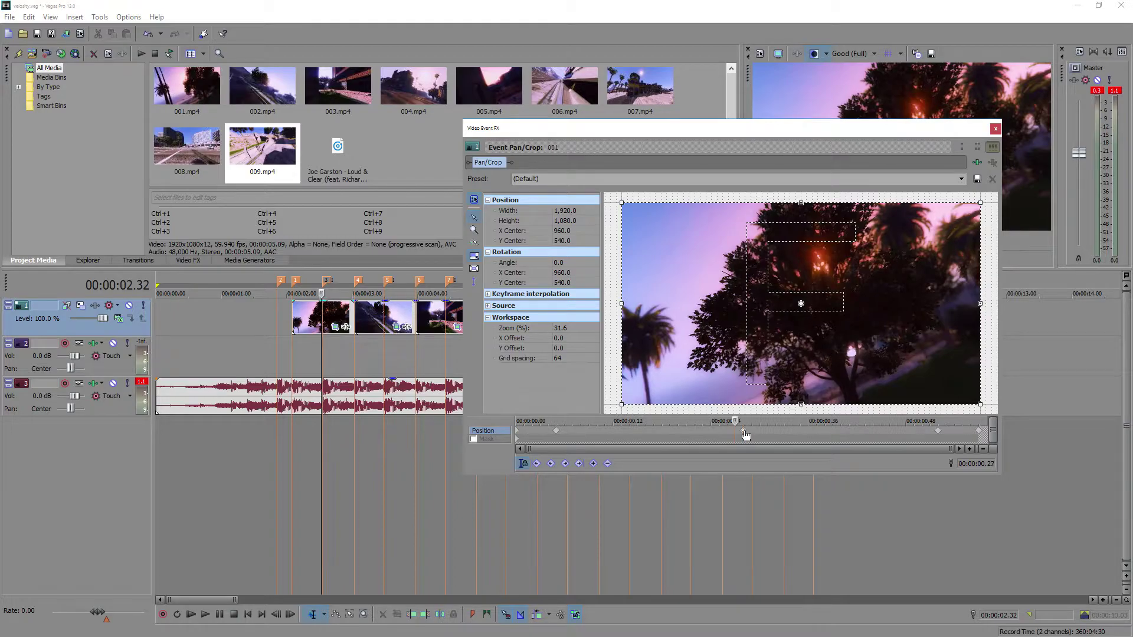
pyautogui.rightClick(810, 376)
pyautogui.click(812, 380)
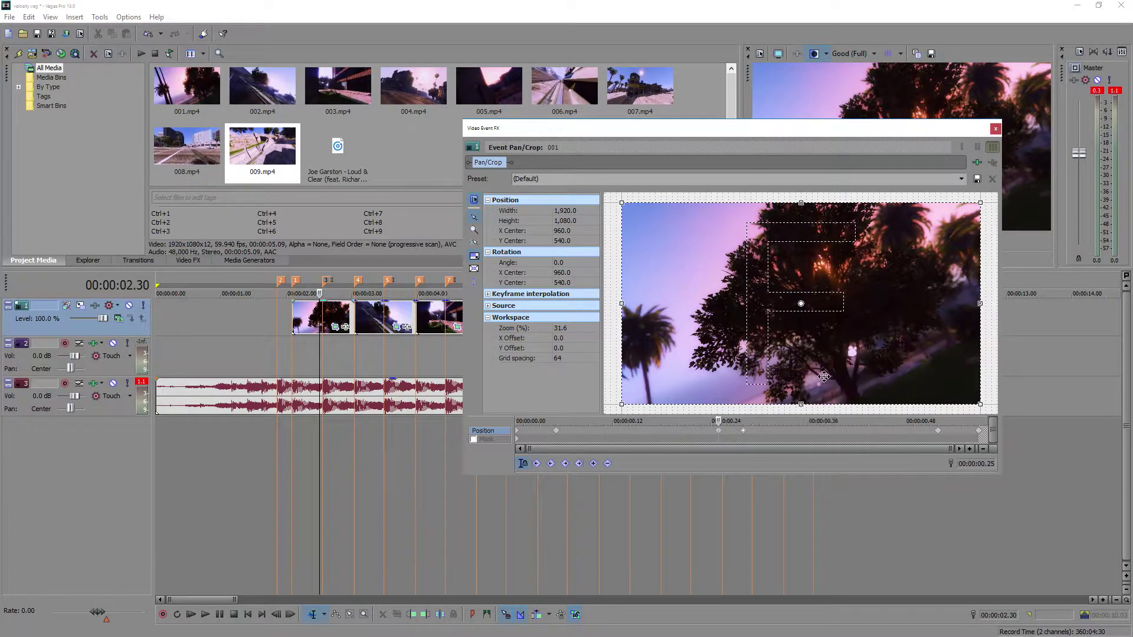
pyautogui.click(767, 435)
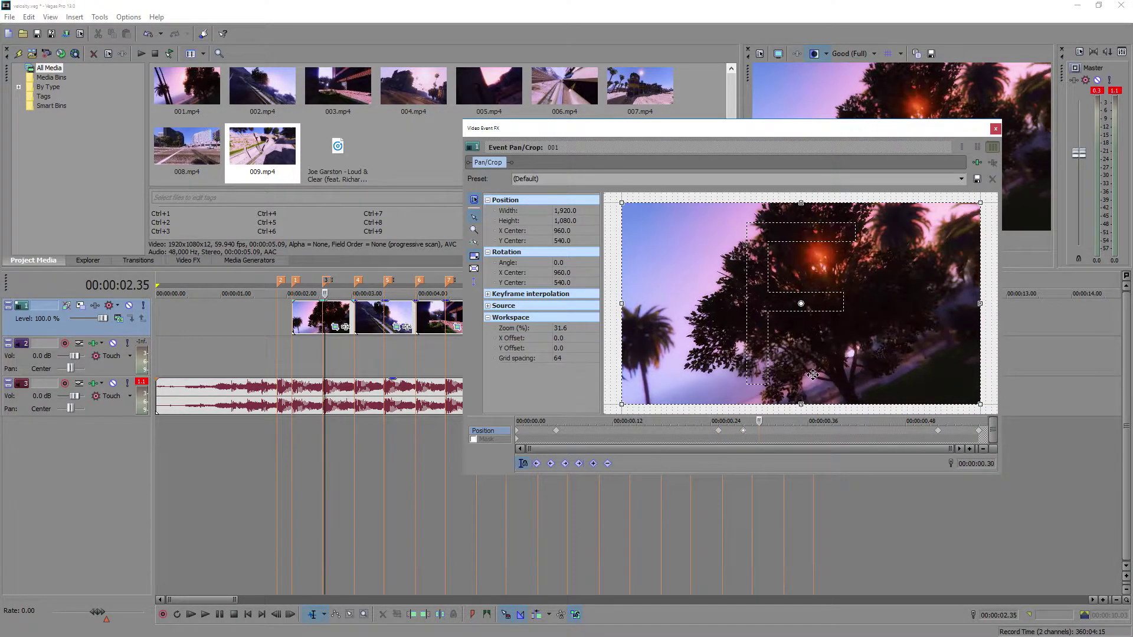
pyautogui.rightClick(822, 372)
pyautogui.click(837, 379)
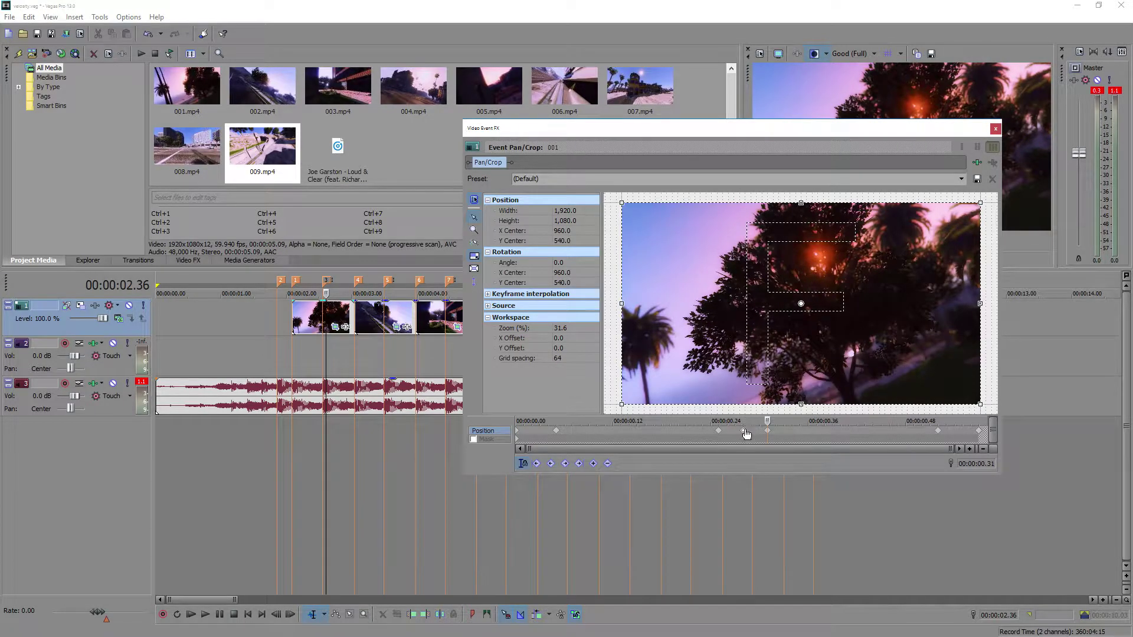
pyautogui.click(744, 432)
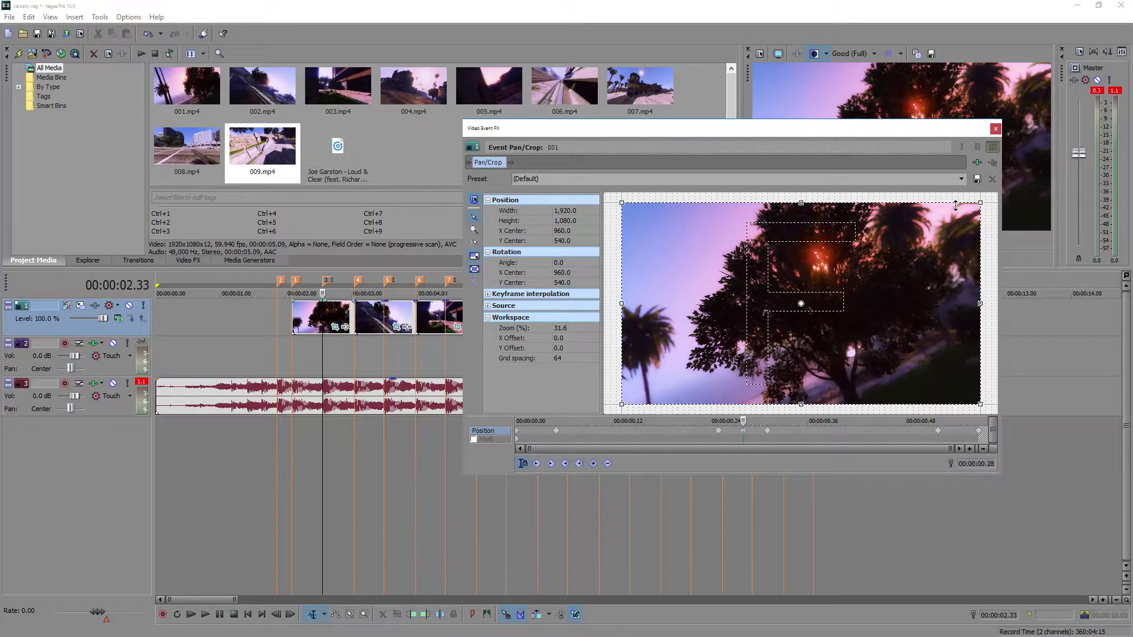
pyautogui.moveTo(981, 203); pyautogui.dragTo(930, 235)
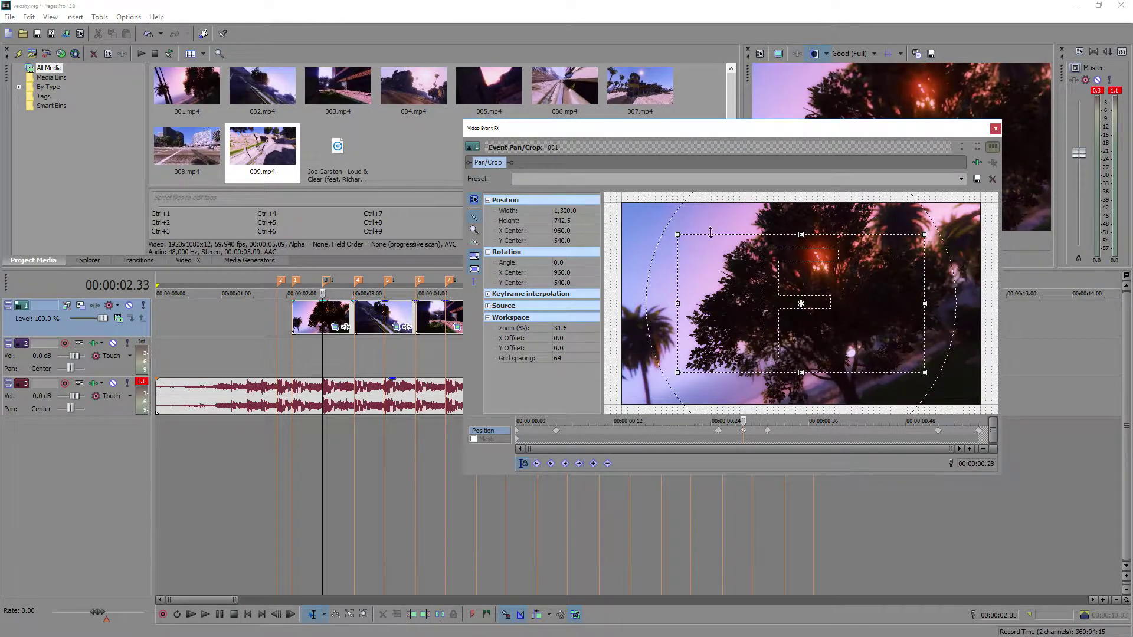
pyautogui.click(994, 129)
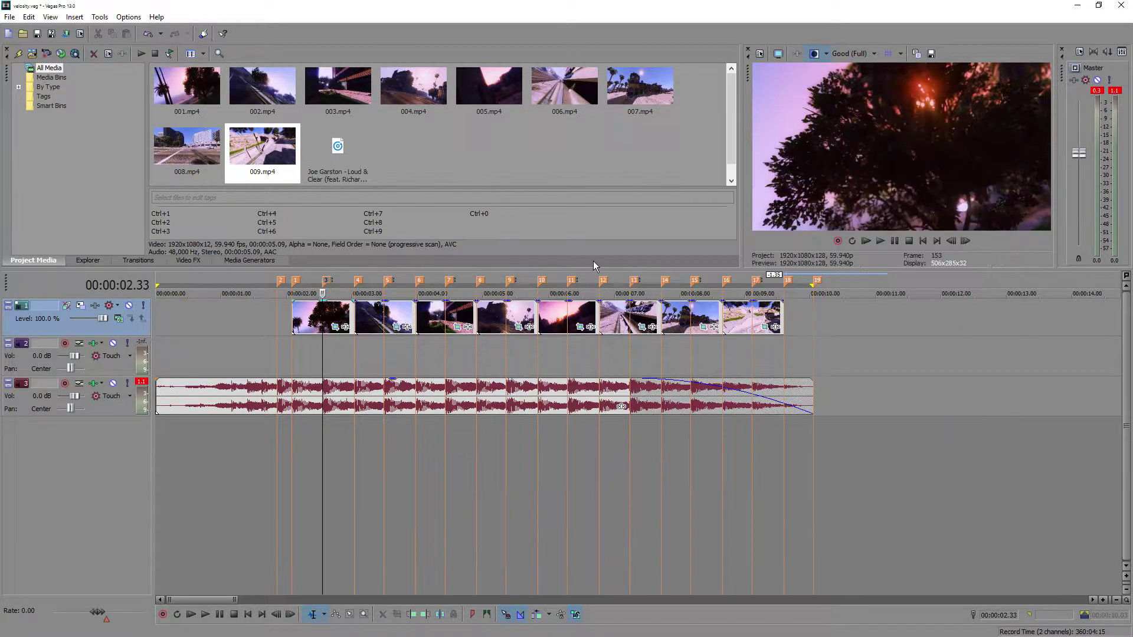
pyautogui.click(891, 243)
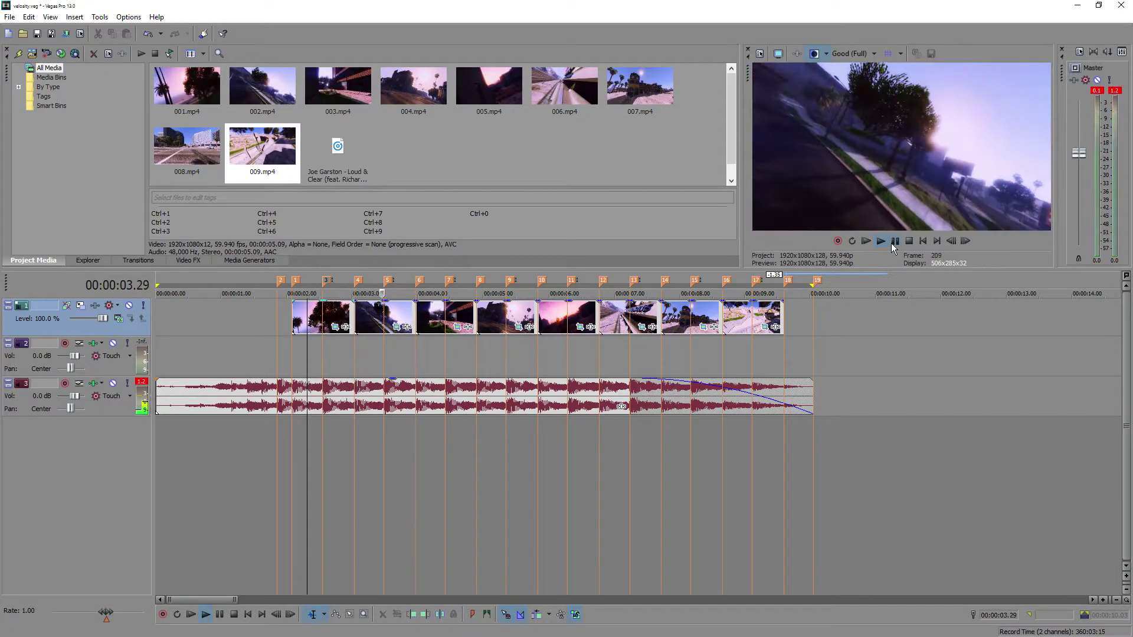
pyautogui.click(895, 241)
pyautogui.click(323, 279)
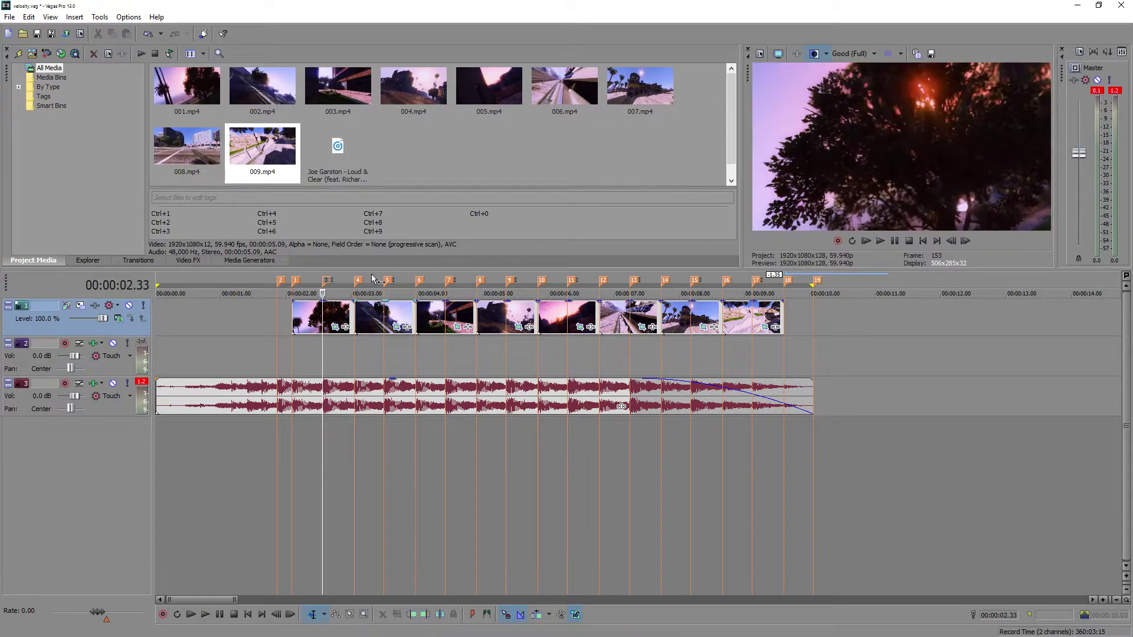
pyautogui.click(310, 276)
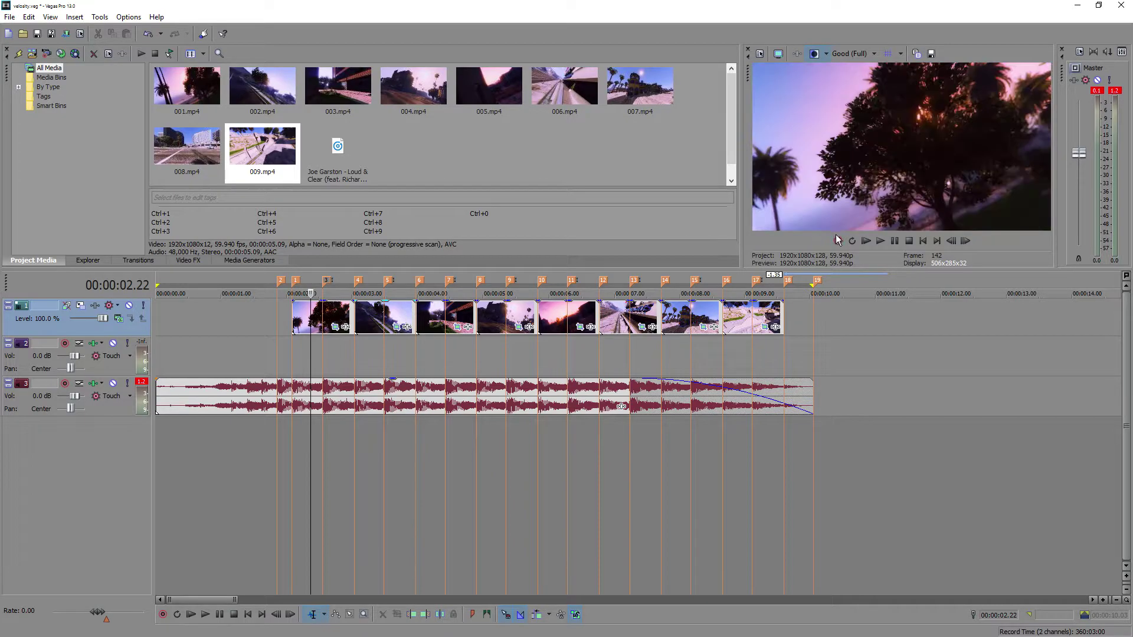
pyautogui.click(893, 239)
pyautogui.click(894, 239)
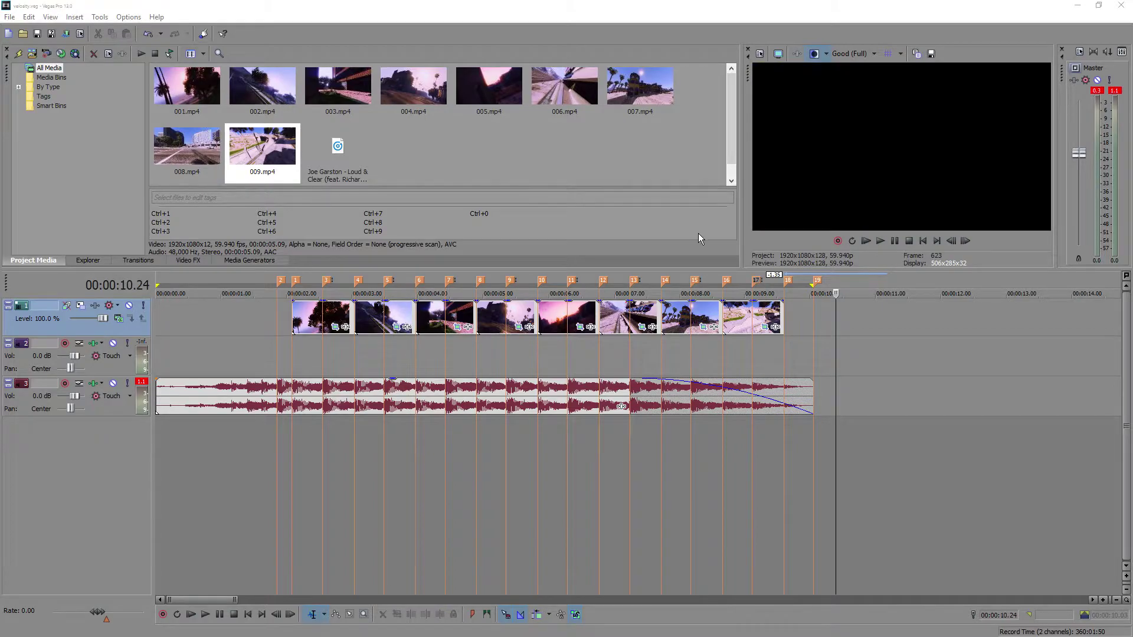
pyautogui.click(923, 241)
pyautogui.click(895, 243)
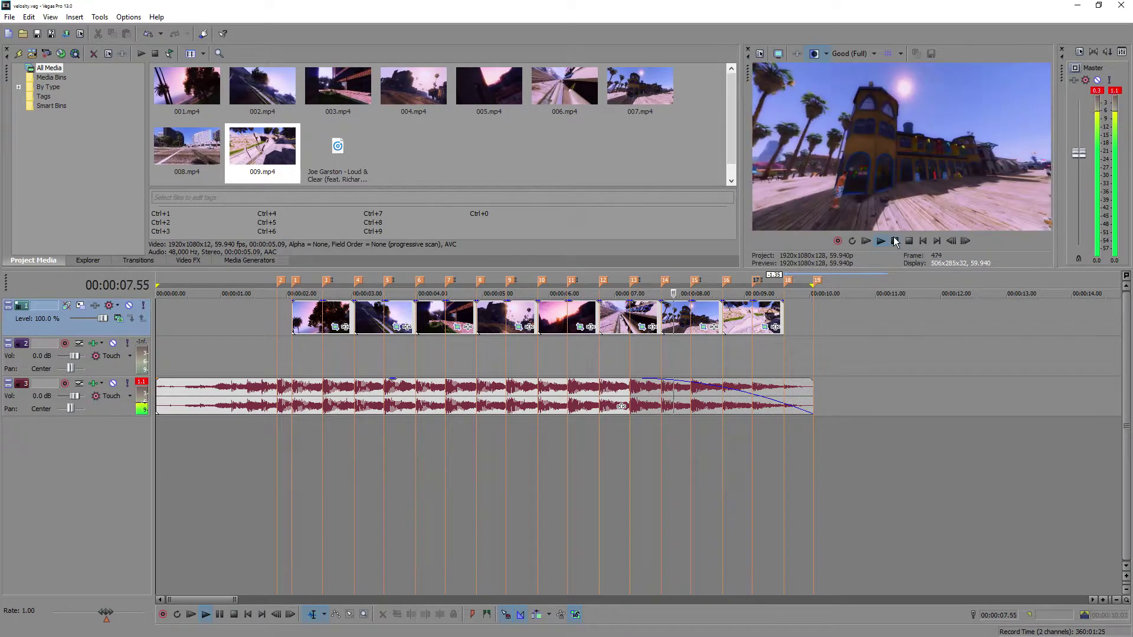
pyautogui.click(895, 241)
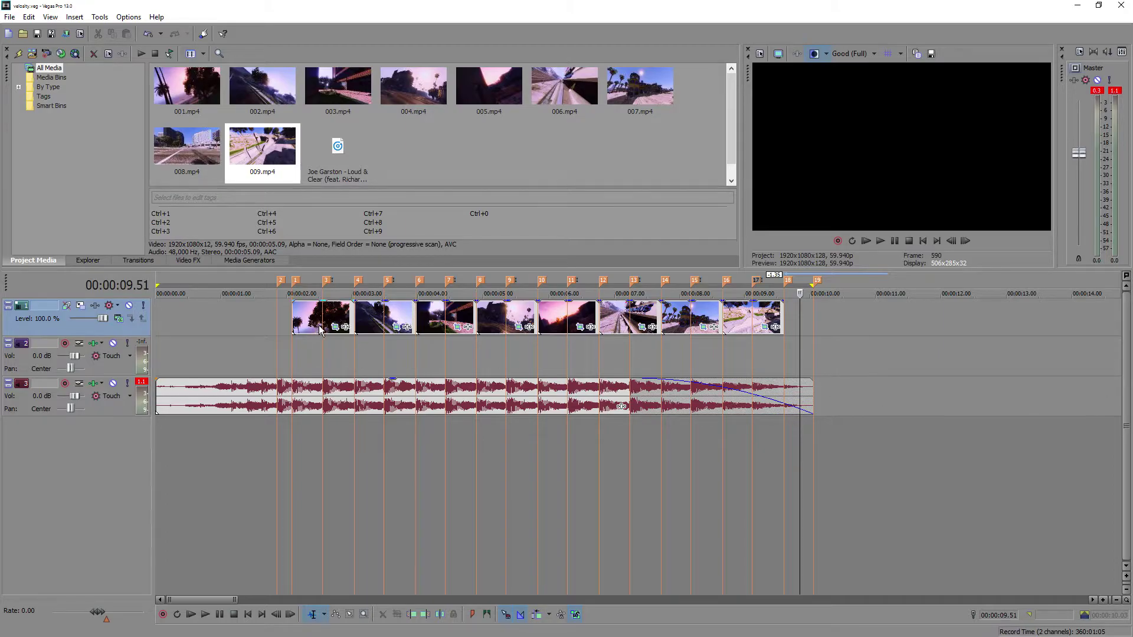
pyautogui.click(313, 276)
# - Select the montage clips and apply Switches > Disable Resample to them
pyautogui.click(332, 319)
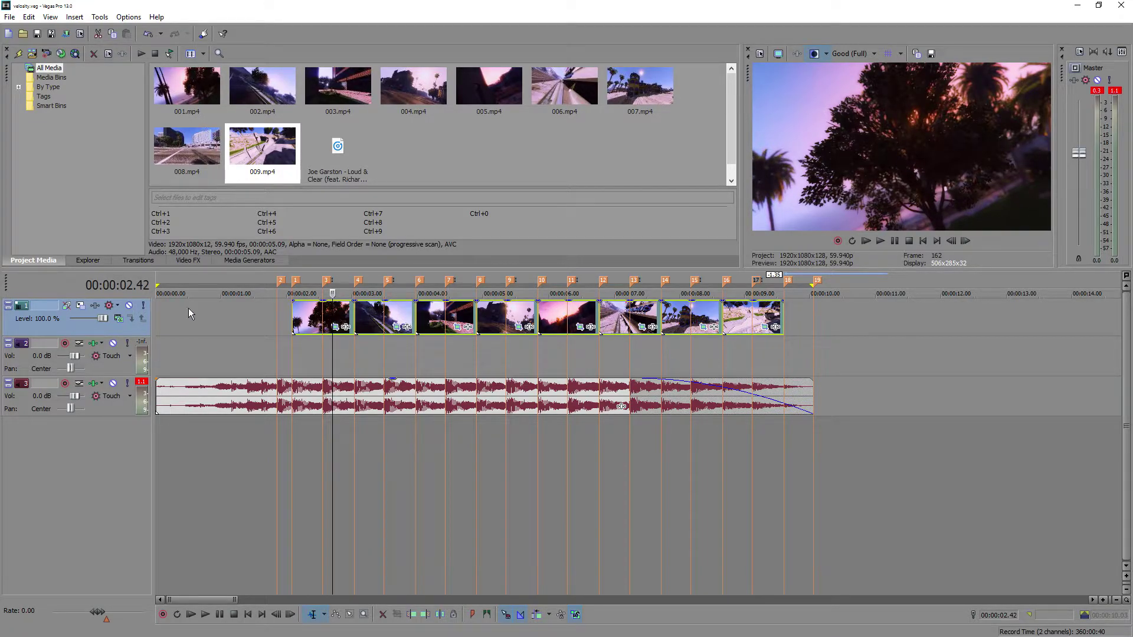
pyautogui.rightClick(736, 319)
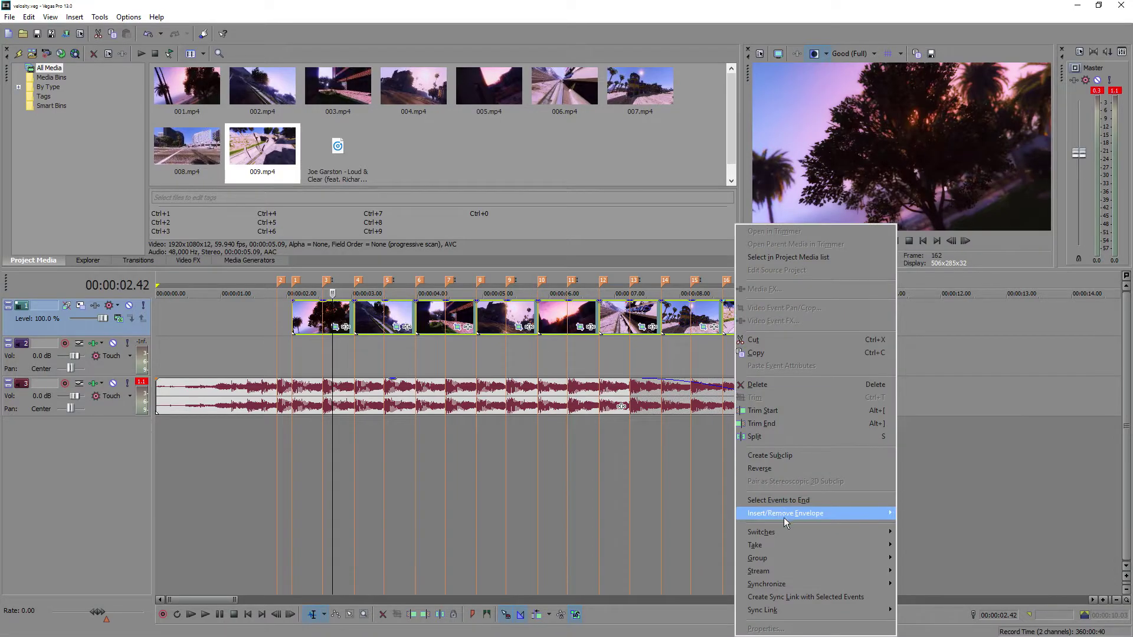
pyautogui.moveTo(787, 529)
pyautogui.click(949, 533)
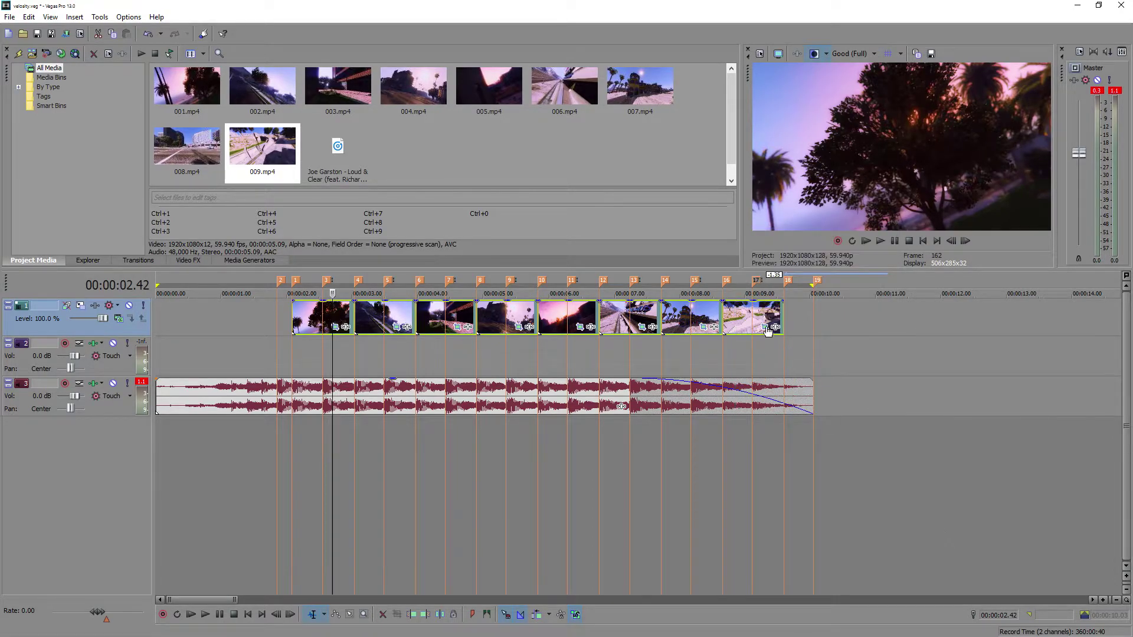
# - Insert a Velocity envelope on the selected clips
pyautogui.rightClick(737, 311)
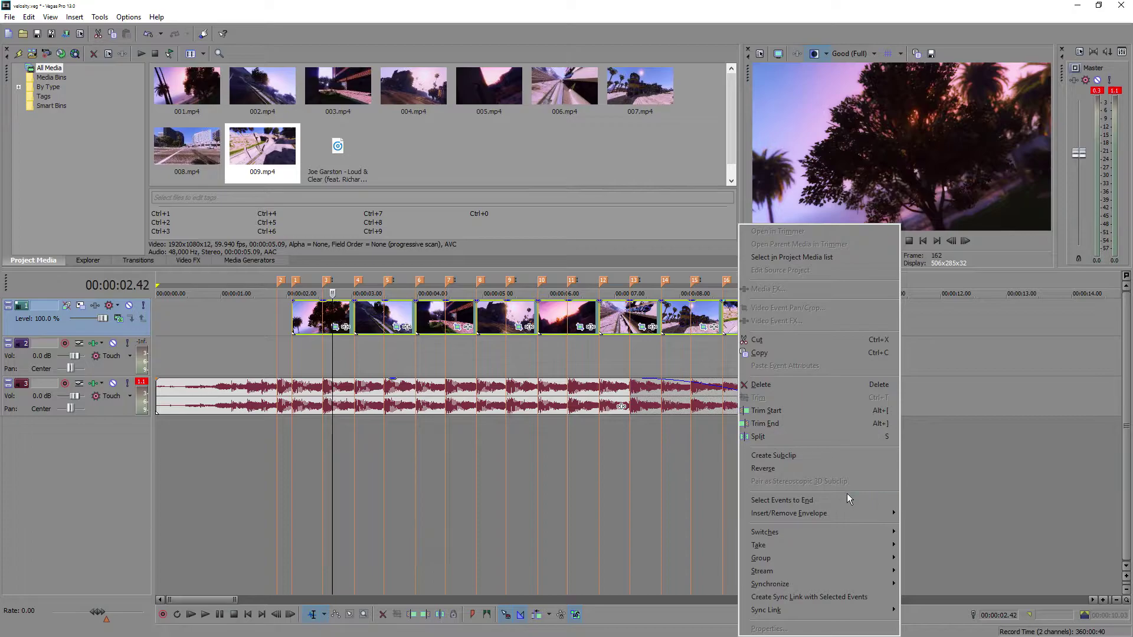
pyautogui.moveTo(813, 514)
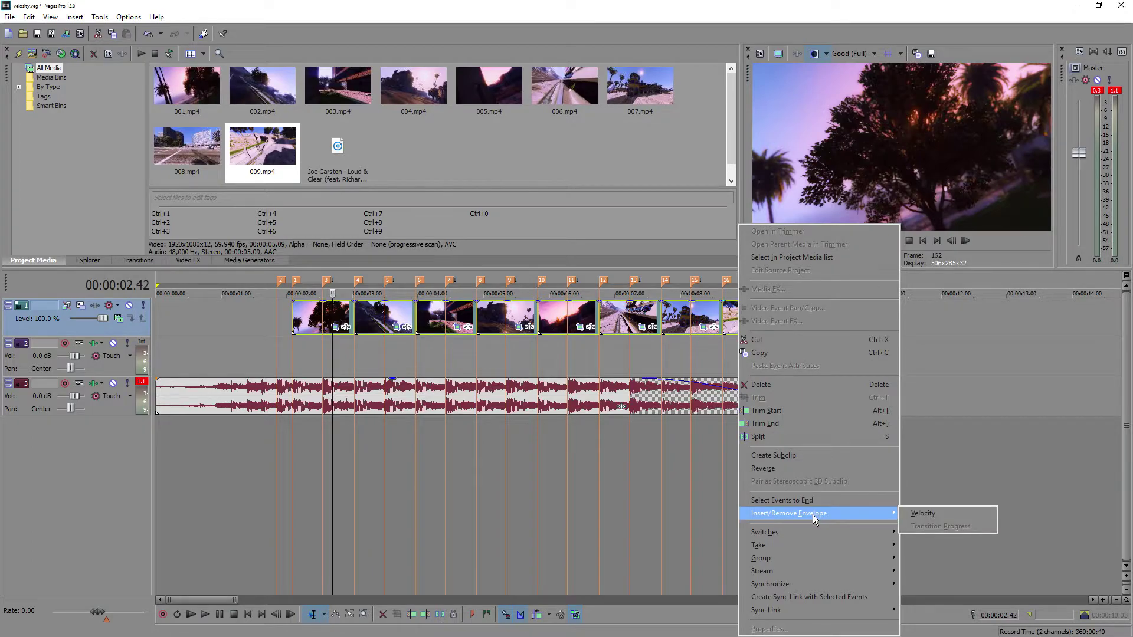
pyautogui.click(940, 516)
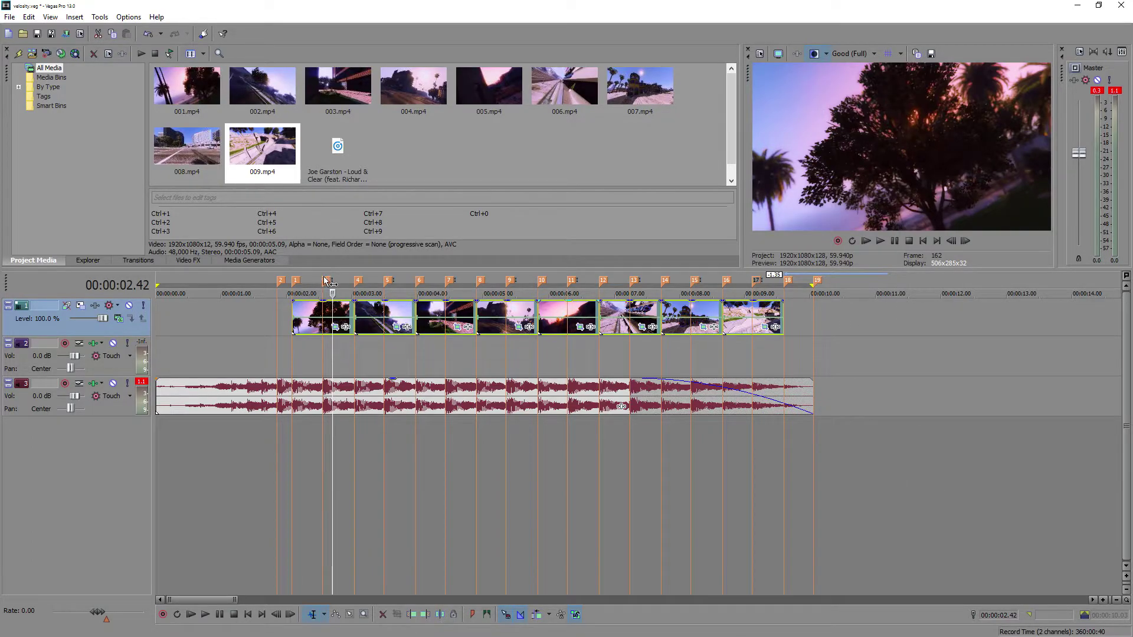
pyautogui.click(295, 280)
pyautogui.scroll(5, 543, 307)
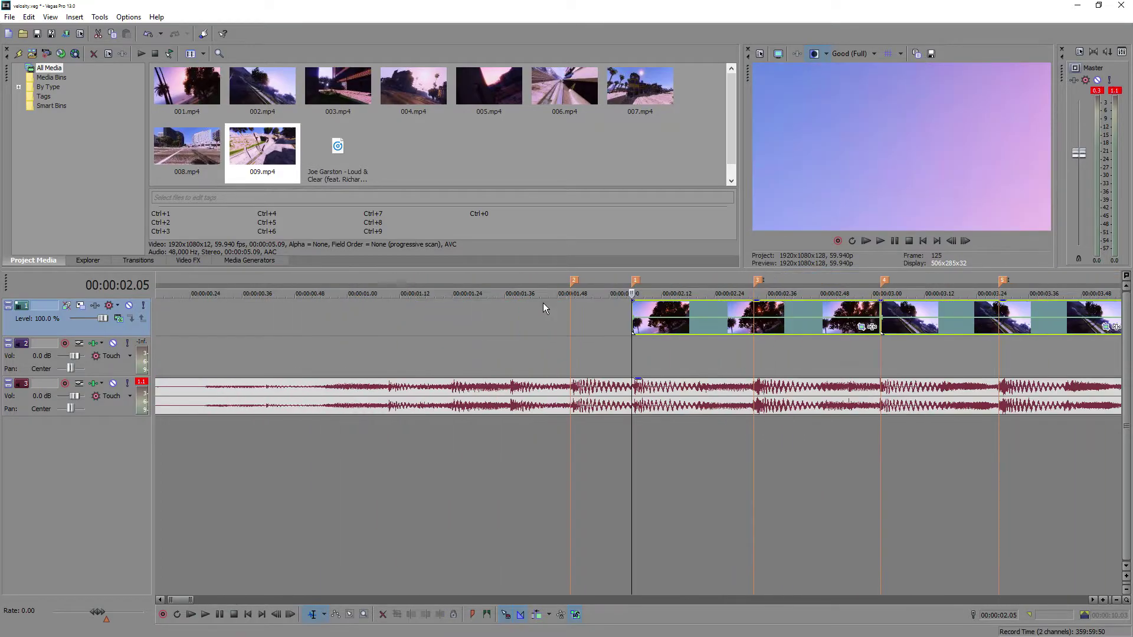
pyautogui.click(965, 241)
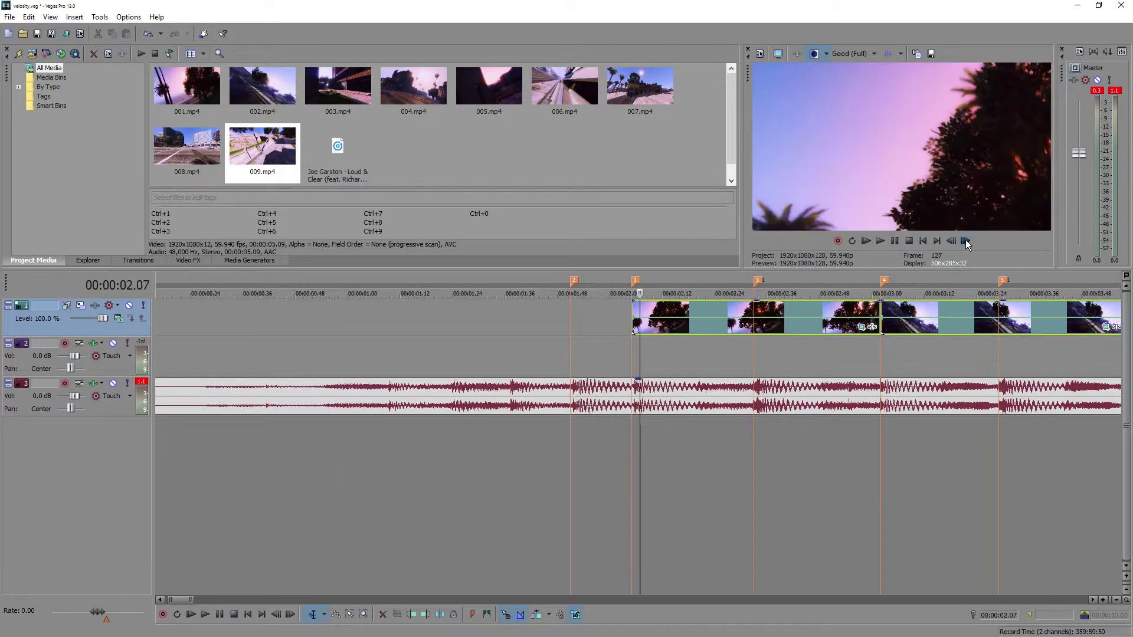
pyautogui.click(965, 240)
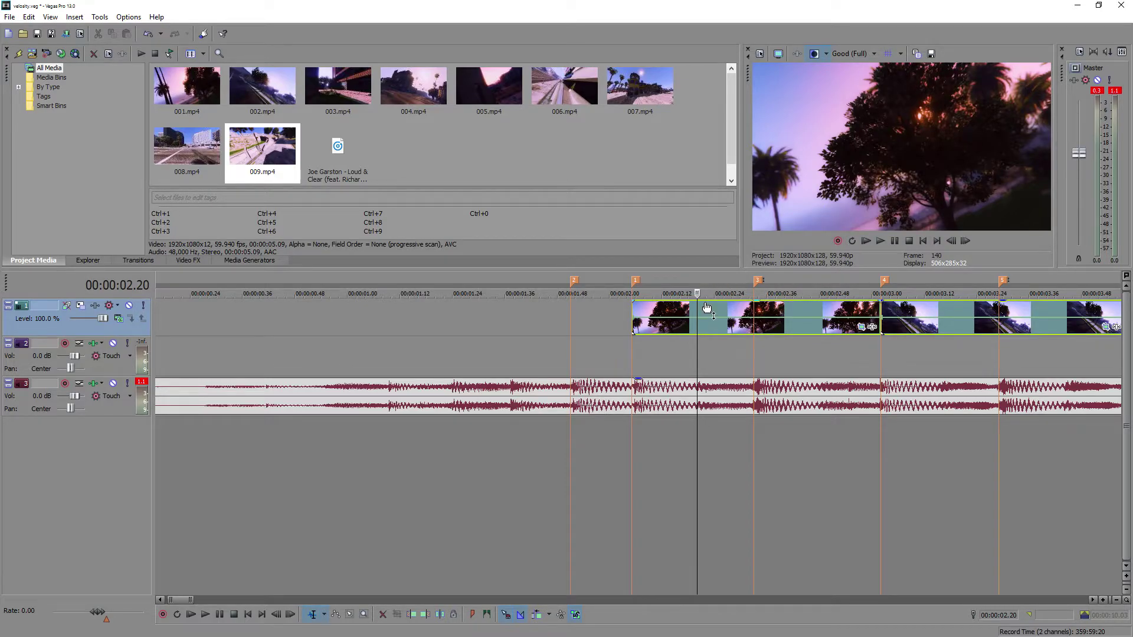
pyautogui.click(638, 283)
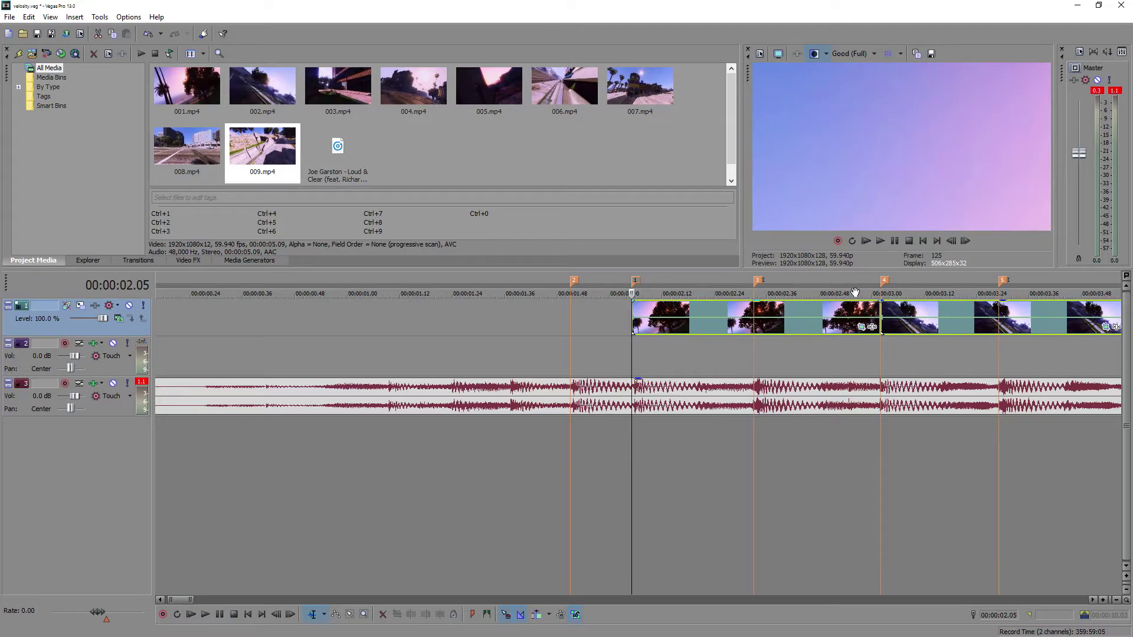
pyautogui.press('Up')
pyautogui.click(965, 241)
pyautogui.click(965, 241)
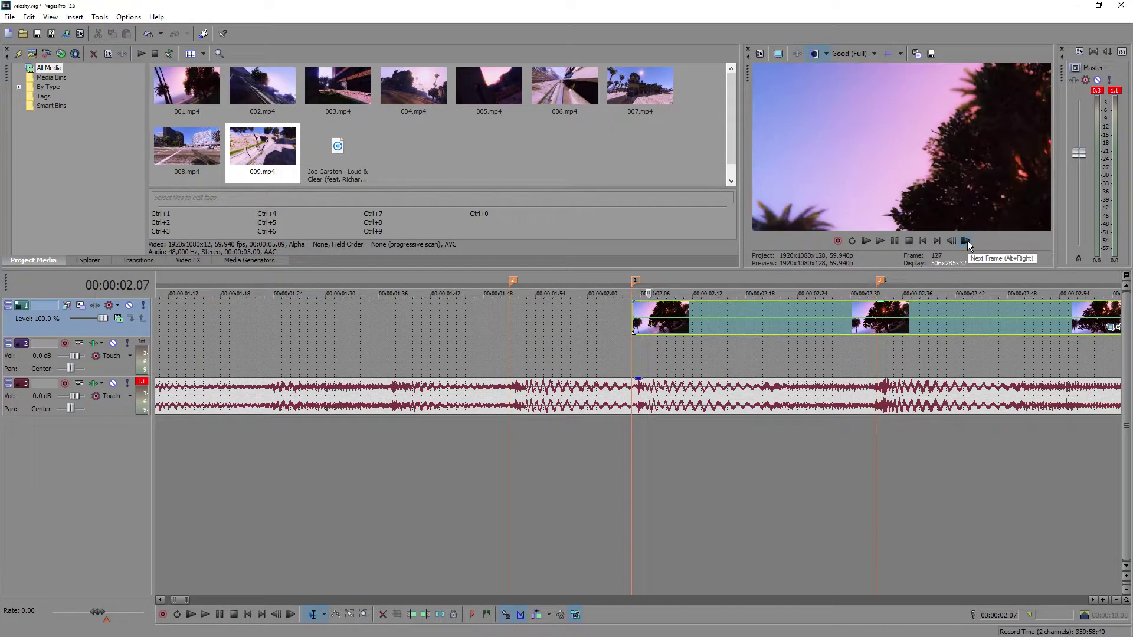
pyautogui.click(965, 241)
pyautogui.click(965, 241)
pyautogui.click(965, 241)
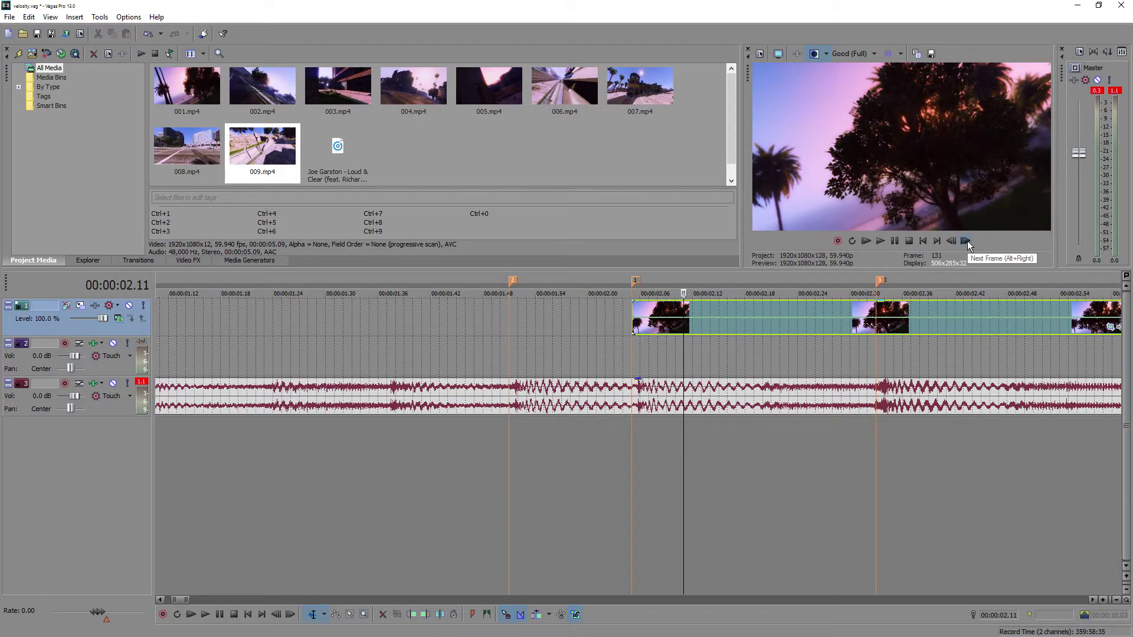
pyautogui.click(966, 240)
pyautogui.scroll(3, 799, 309)
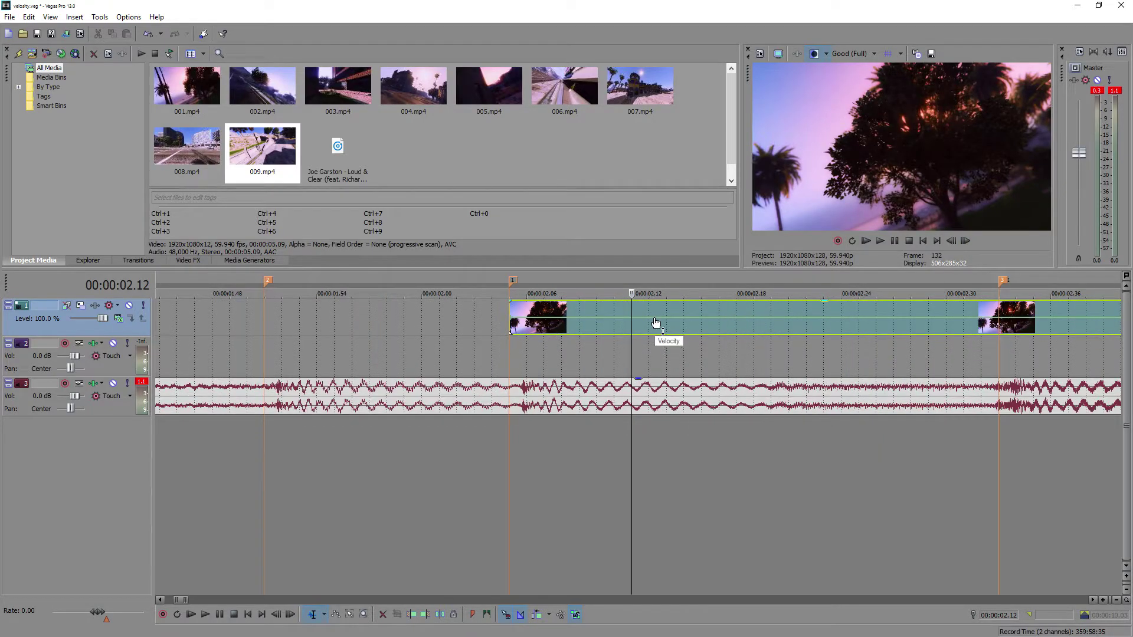
# - Add a slowed velocity point at 2.12 s and give the ramp into it a Fast Fade curve
pyautogui.rightClick(633, 323)
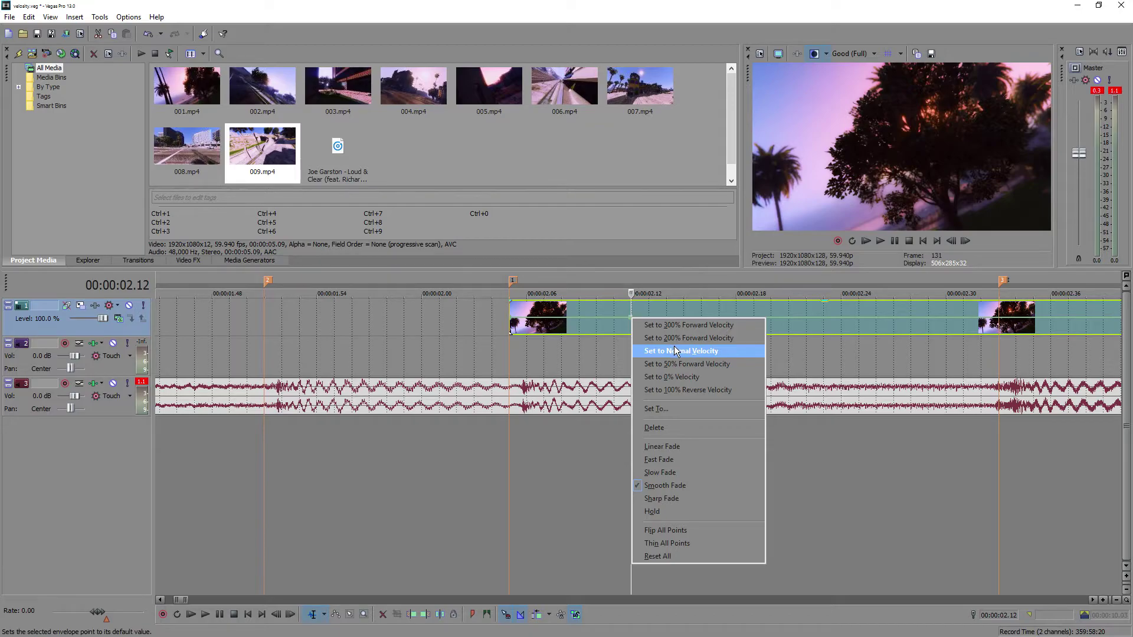
pyautogui.click(685, 361)
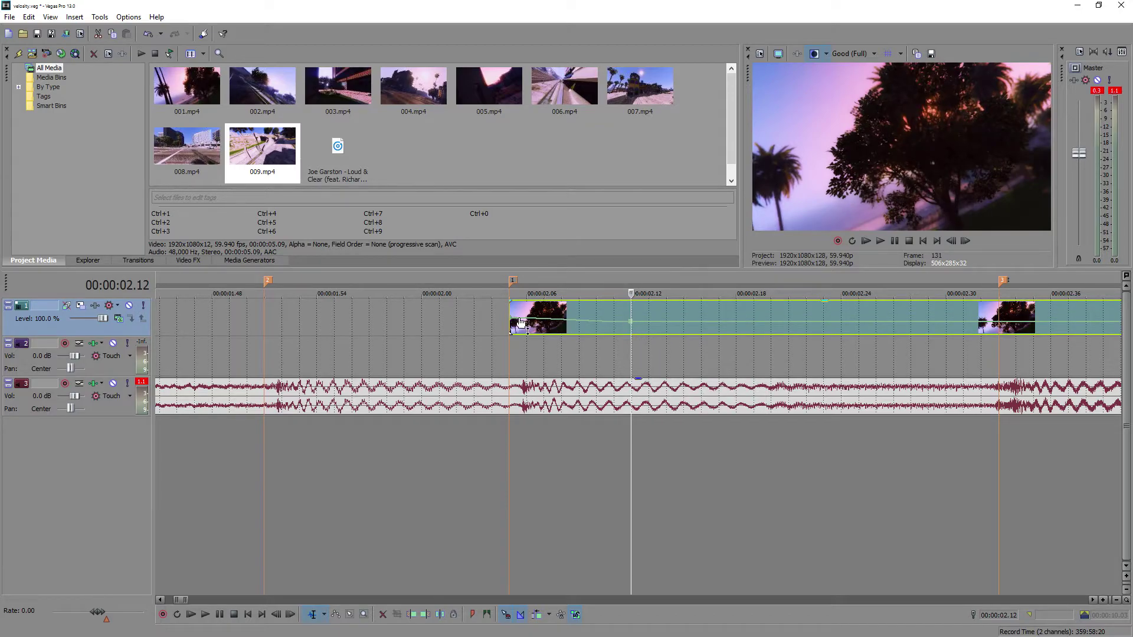
pyautogui.moveTo(521, 323); pyautogui.dragTo(567, 317)
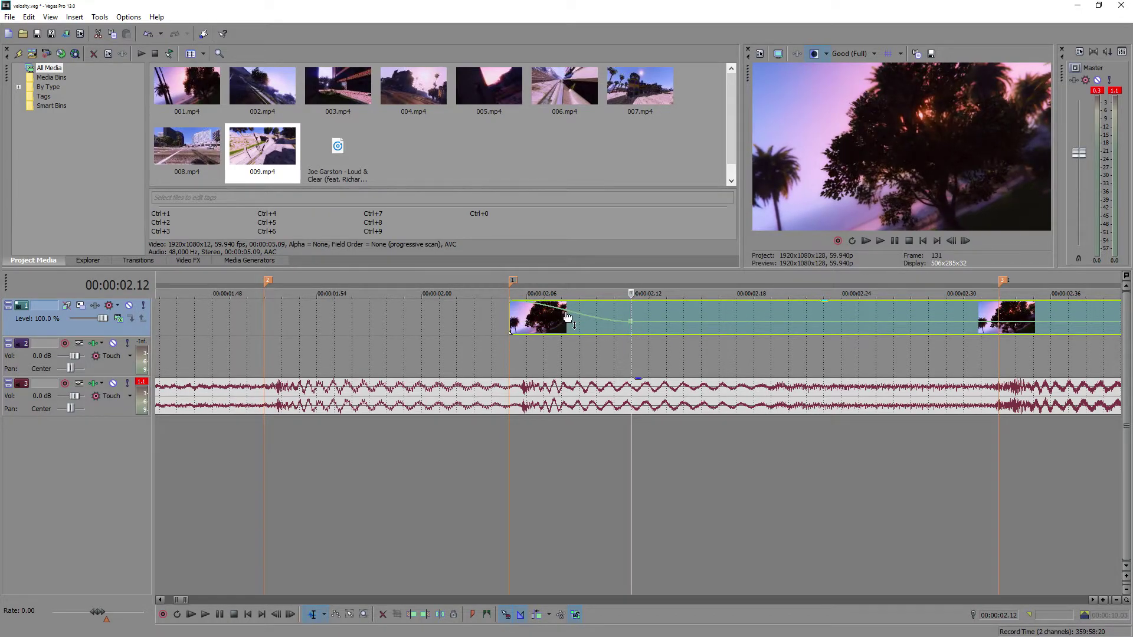
pyautogui.rightClick(567, 317)
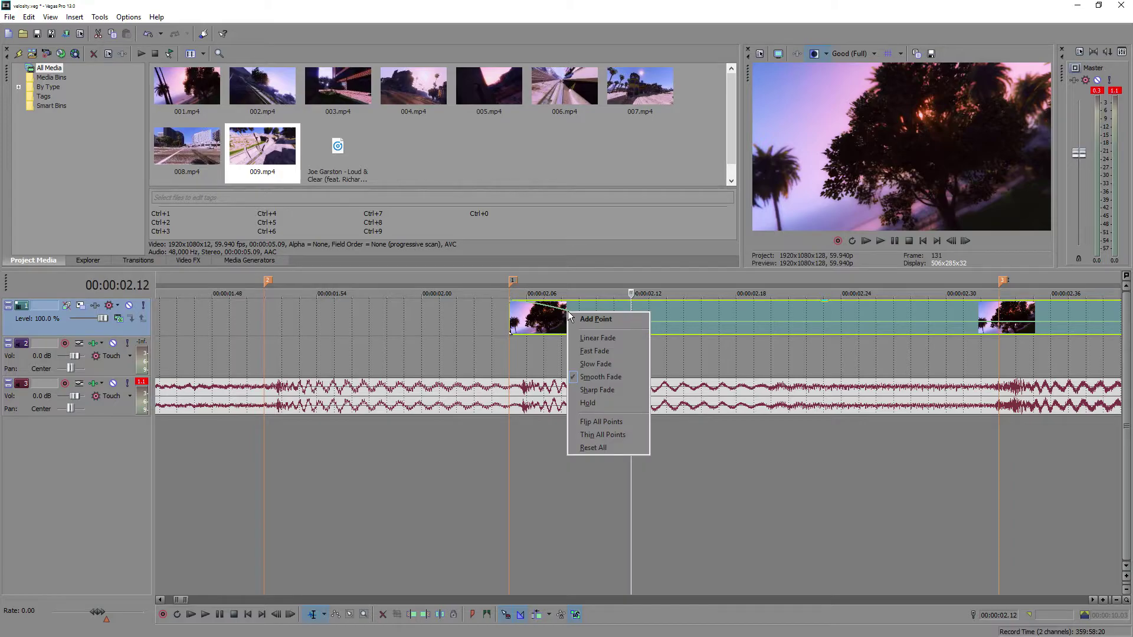
pyautogui.click(622, 352)
pyautogui.scroll(-2, 932, 306)
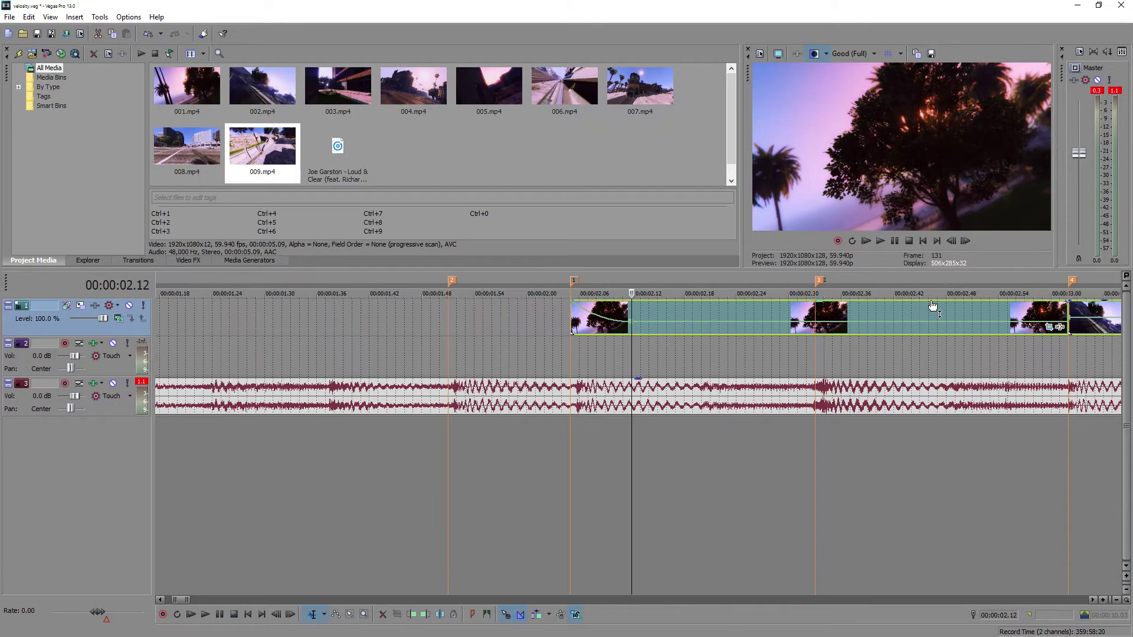
# - Add velocity points at 2.55 s and near 3.00 s, raise the later one, and curve the ramp
pyautogui.click(1072, 281)
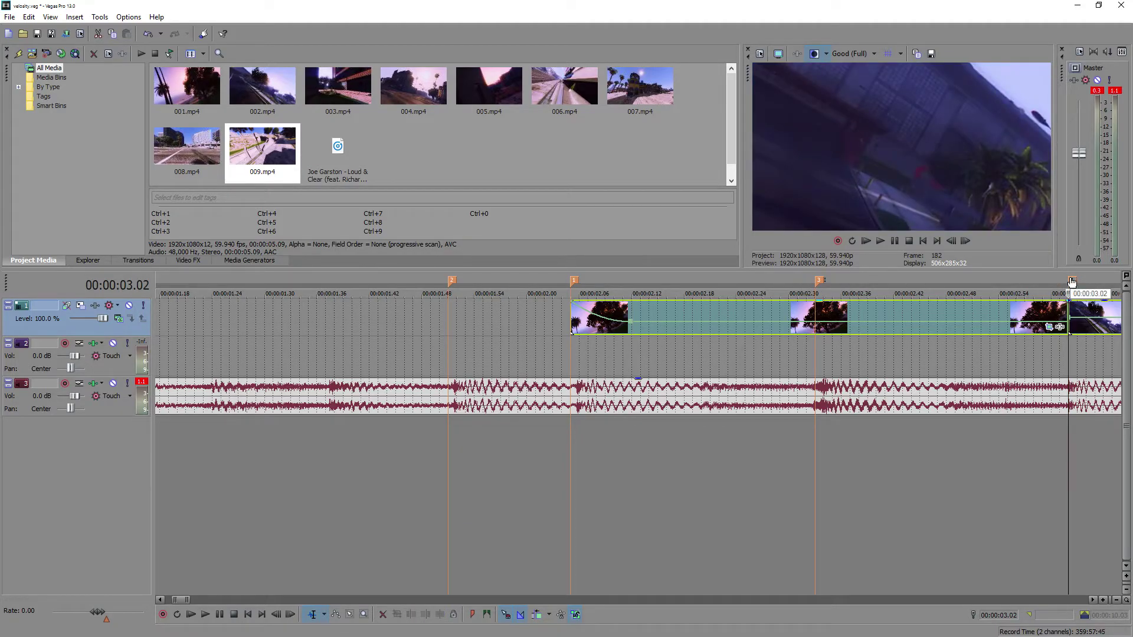
pyautogui.press('Left')
pyautogui.press('Left')
pyautogui.press('Left')
pyautogui.press('Left')
pyautogui.press('Left')
pyautogui.press('Left')
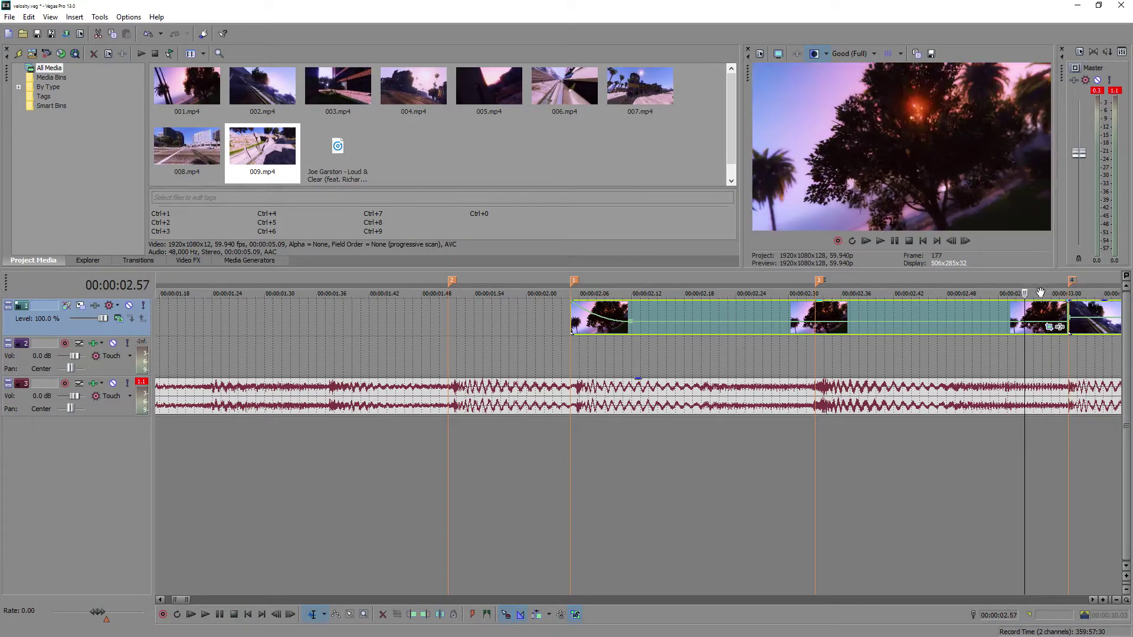
pyautogui.press('Left')
pyautogui.press('Up')
pyautogui.press('Up')
pyautogui.press('Up')
pyautogui.press('Up')
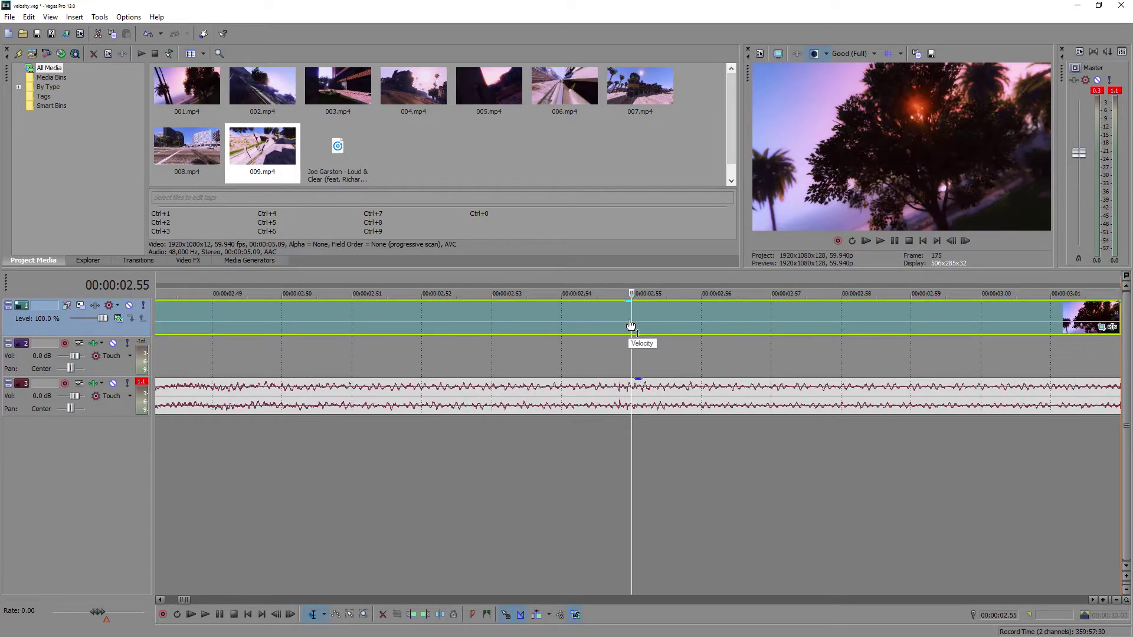
pyautogui.doubleClick(631, 322)
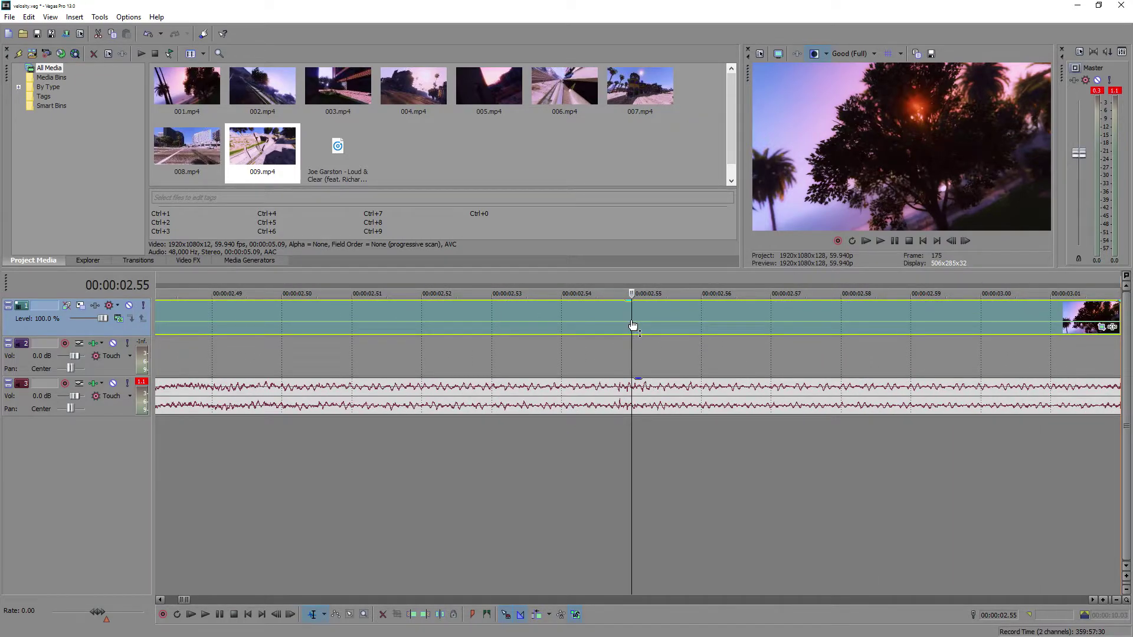
pyautogui.doubleClick(1009, 326)
pyautogui.moveTo(1009, 327); pyautogui.dragTo(1009, 308)
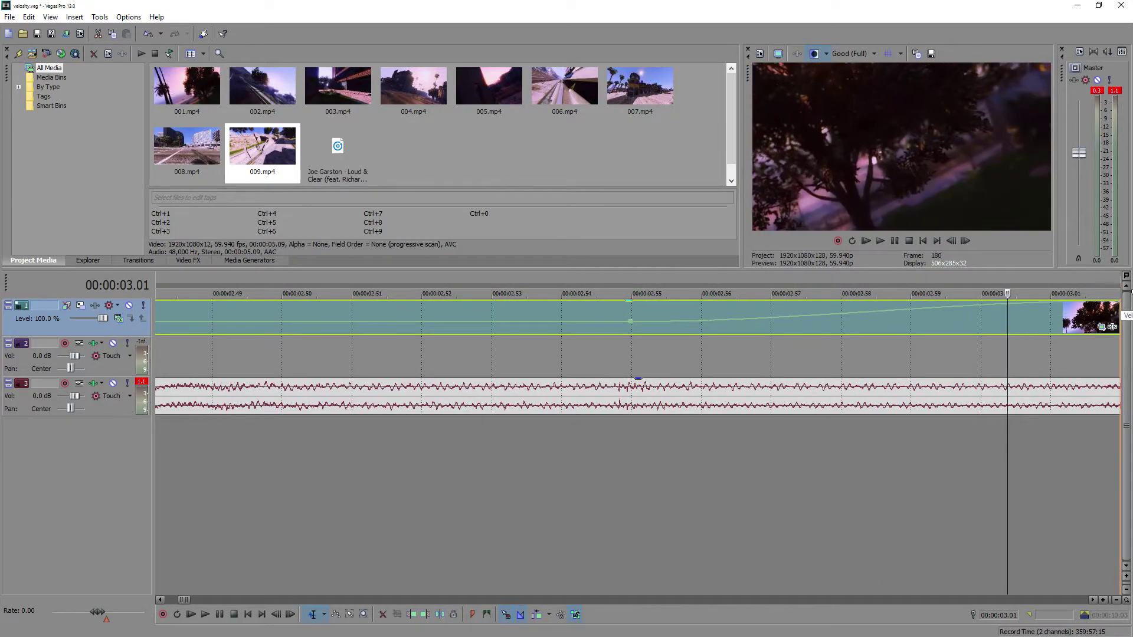
pyautogui.rightClick(861, 318)
pyautogui.click(886, 362)
pyautogui.press('Down')
pyautogui.press('Down')
pyautogui.press('Down')
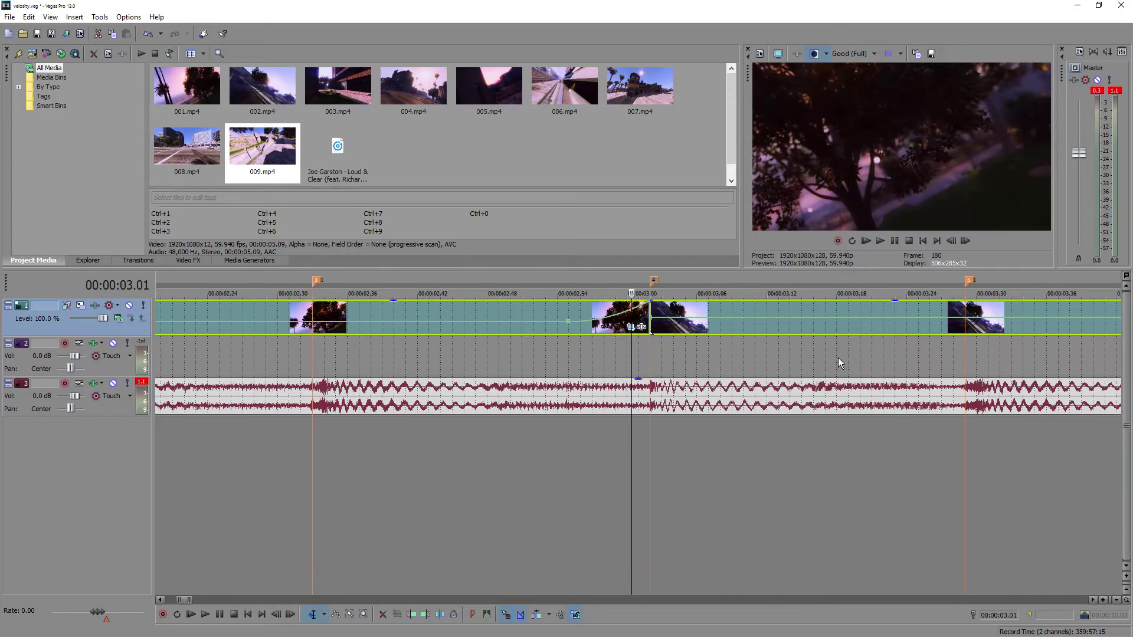
pyautogui.press('Down')
pyautogui.press('Down')
pyautogui.click(464, 276)
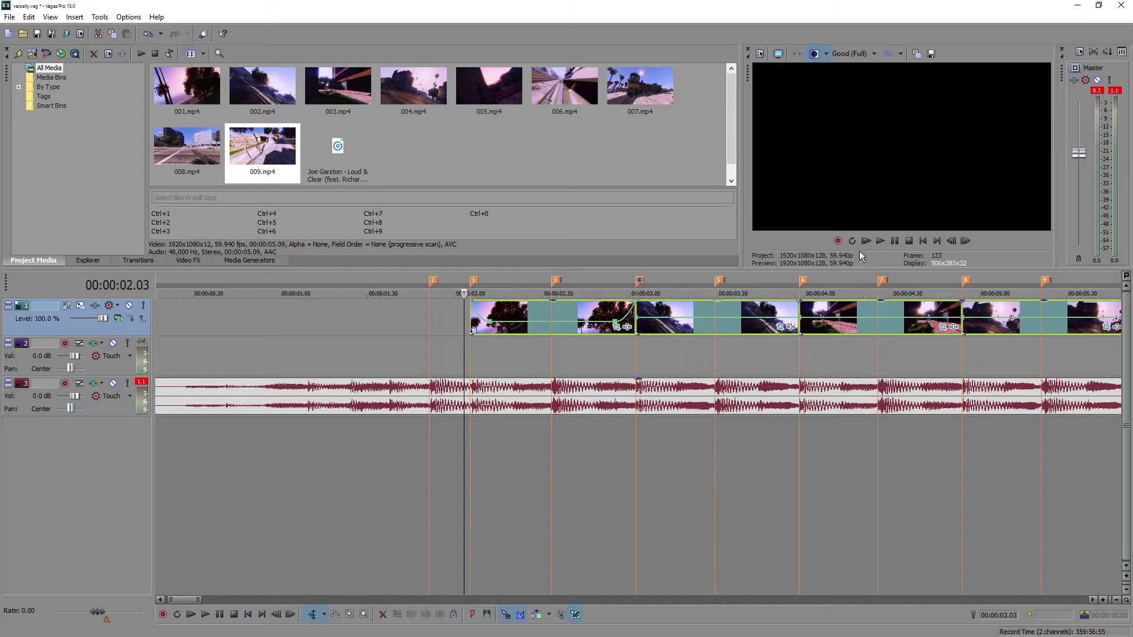
pyautogui.click(894, 242)
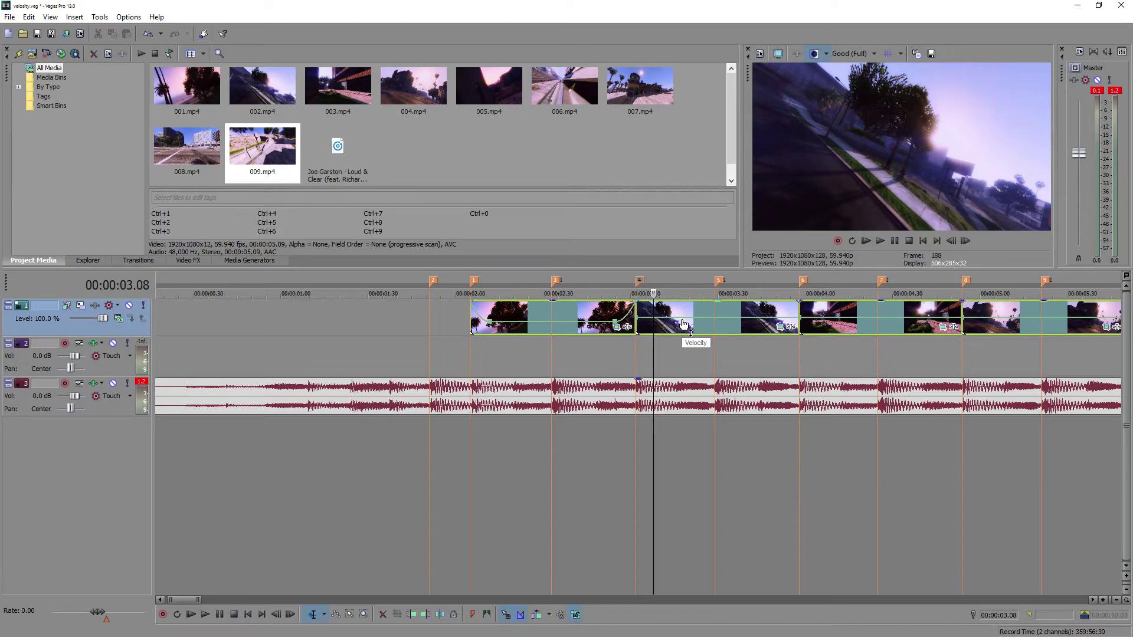
pyautogui.click(555, 283)
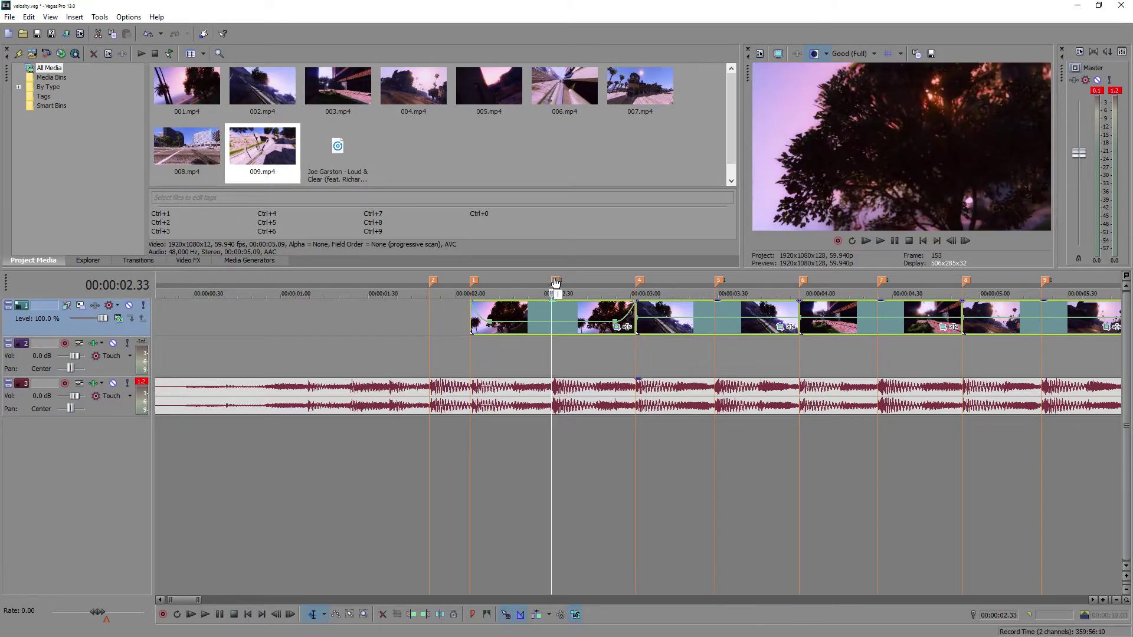
pyautogui.click(965, 241)
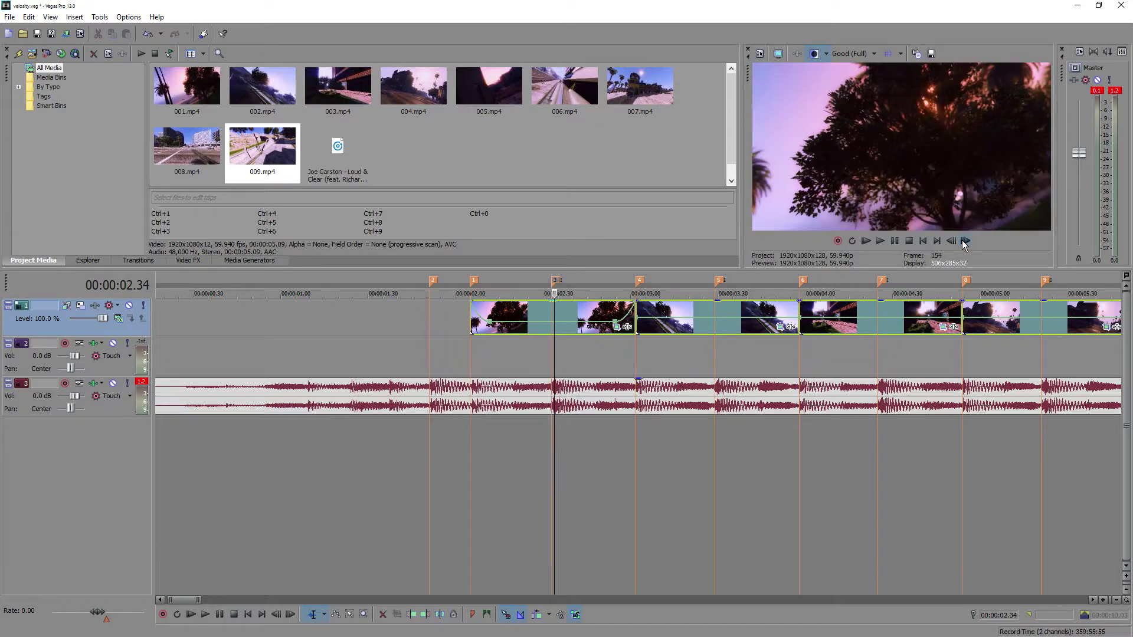
pyautogui.click(965, 240)
pyautogui.click(966, 241)
pyautogui.click(965, 240)
pyautogui.click(965, 240)
pyautogui.click(966, 241)
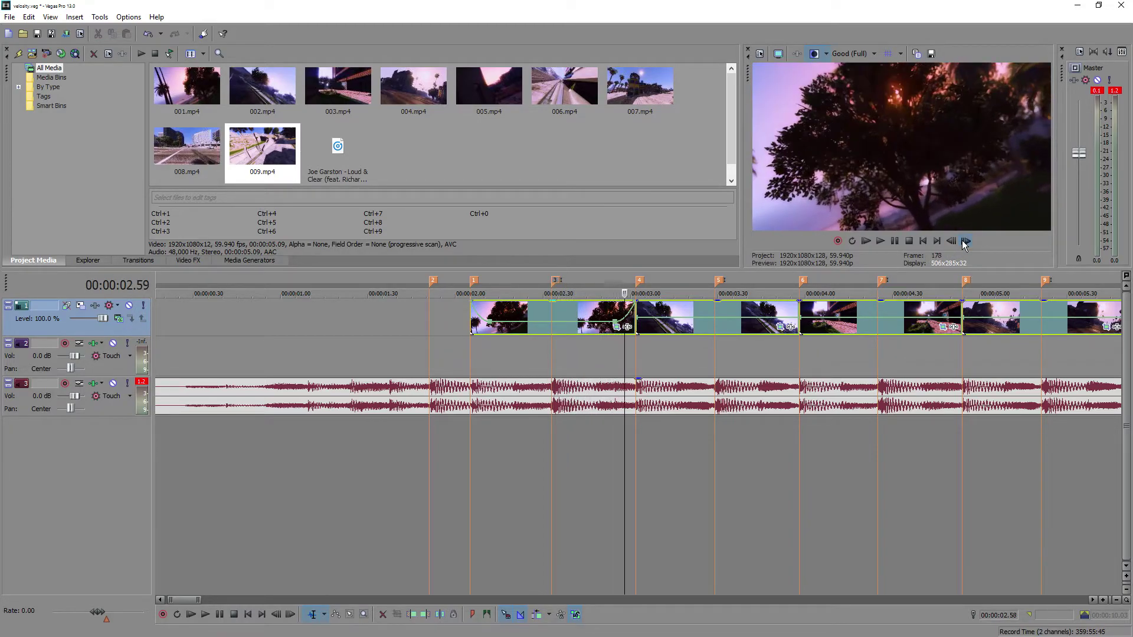
pyautogui.click(966, 241)
pyautogui.click(965, 241)
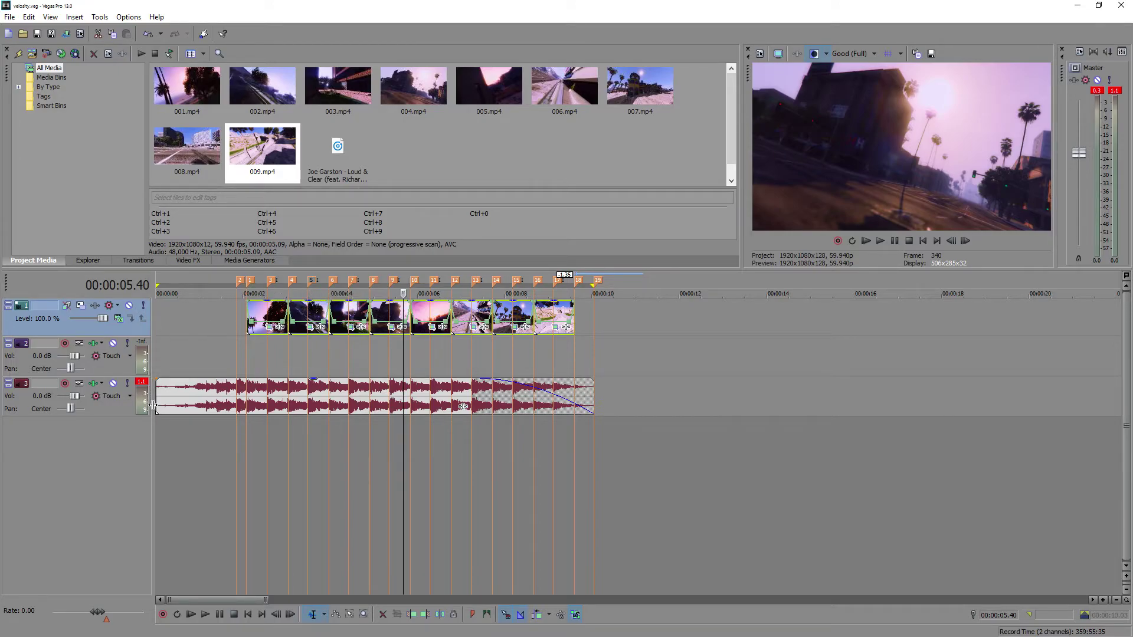
# - Insert a new top video track and set its compositing mode to Multiply (Mask)
pyautogui.rightClick(130, 459)
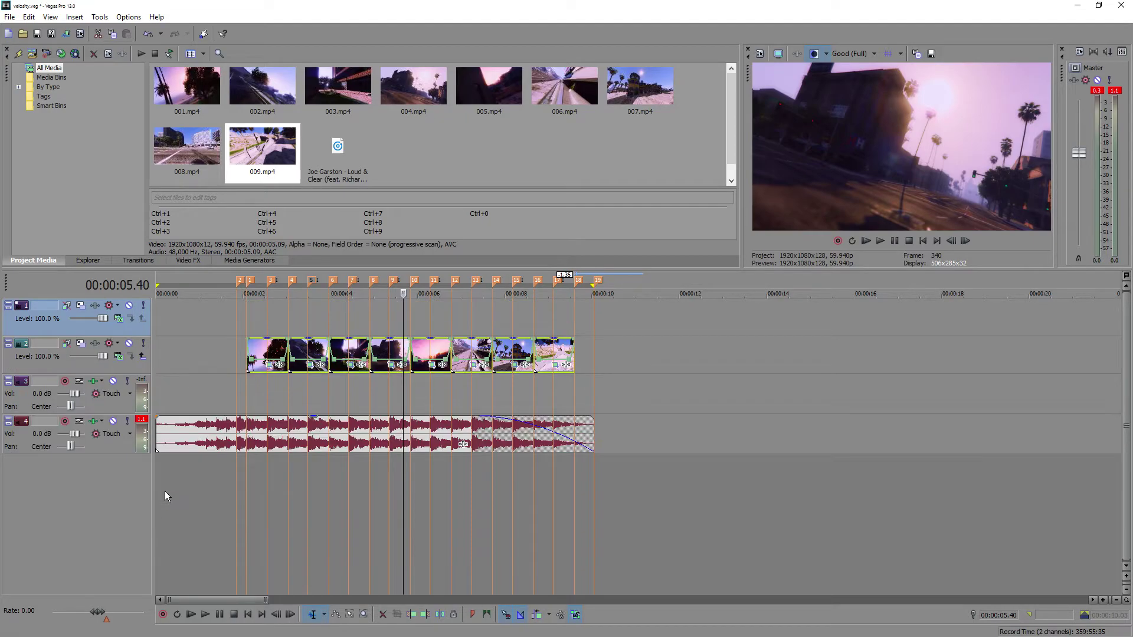
pyautogui.click(168, 496)
pyautogui.click(118, 319)
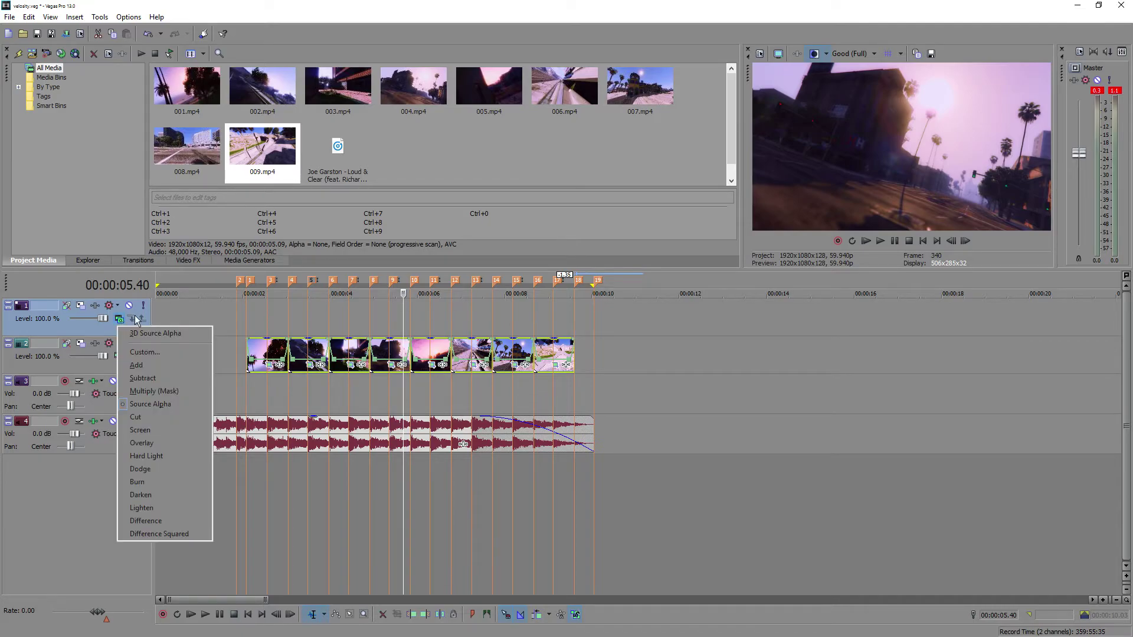
pyautogui.click(157, 392)
# - Drag the White Solid Color generator onto the new top track
pyautogui.click(244, 261)
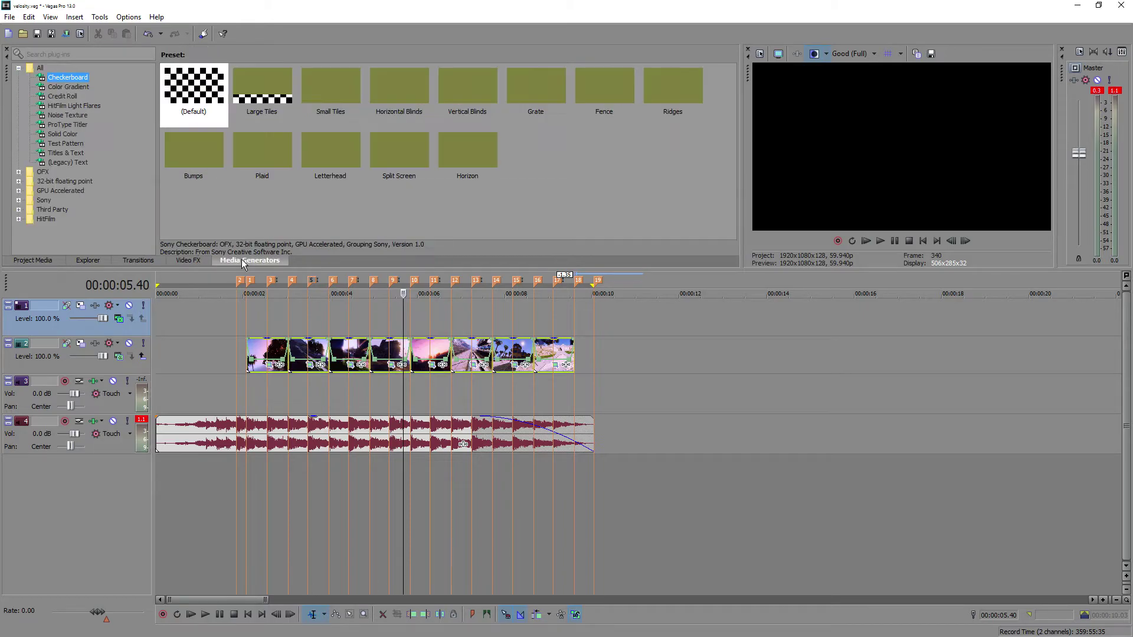
pyautogui.click(64, 134)
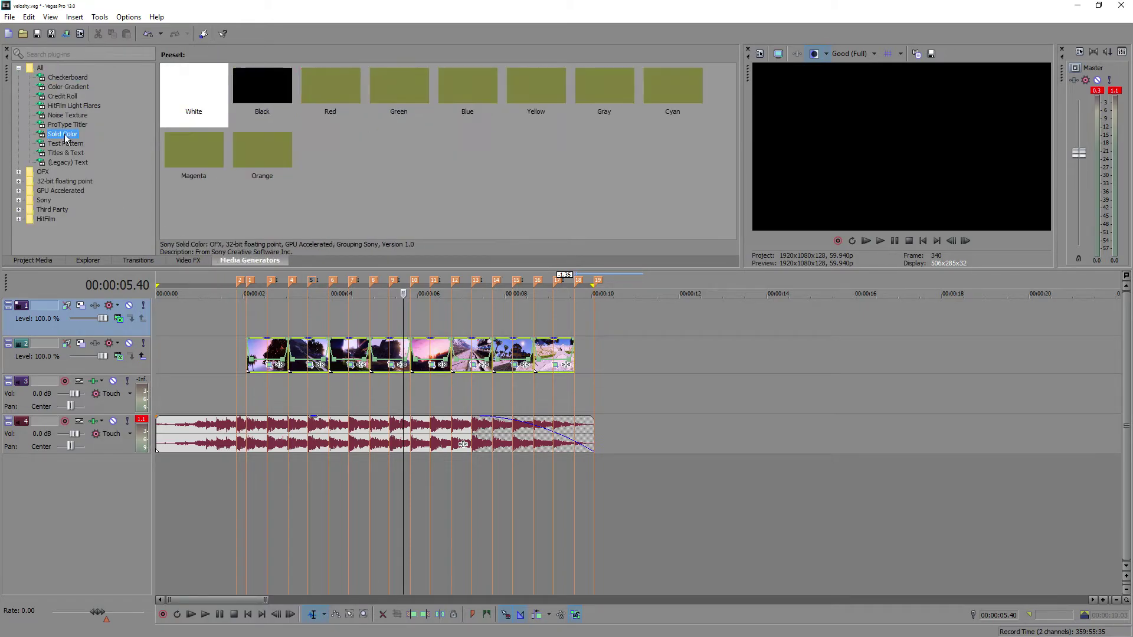
pyautogui.moveTo(194, 89); pyautogui.dragTo(252, 312)
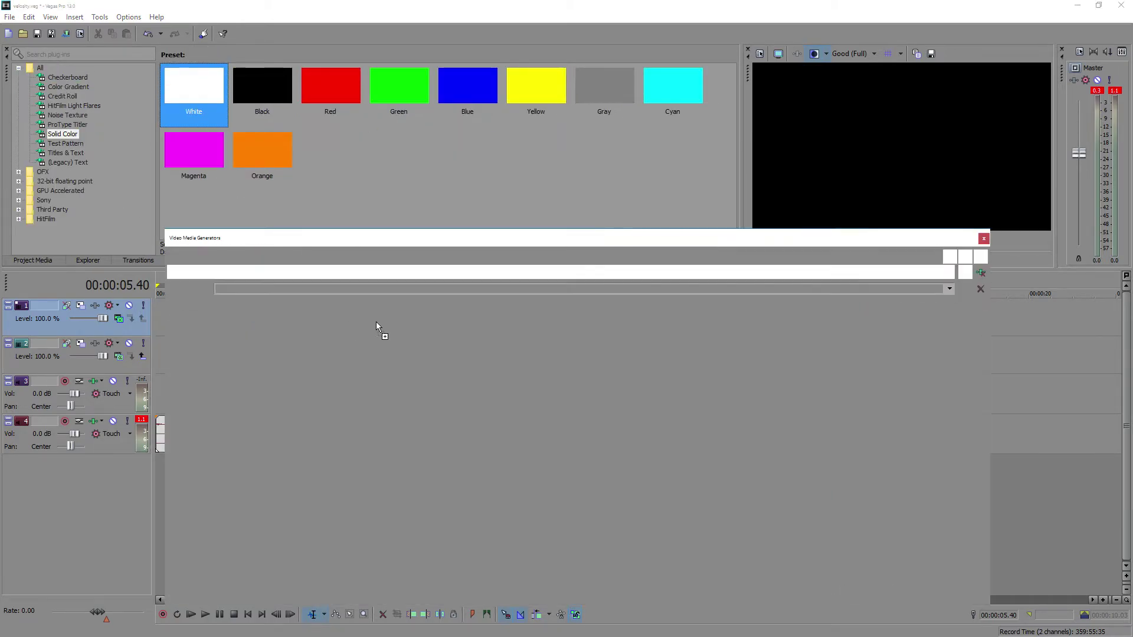
pyautogui.click(983, 238)
# - Split the white event where the video clips end and delete the excess piece
pyautogui.click(572, 320)
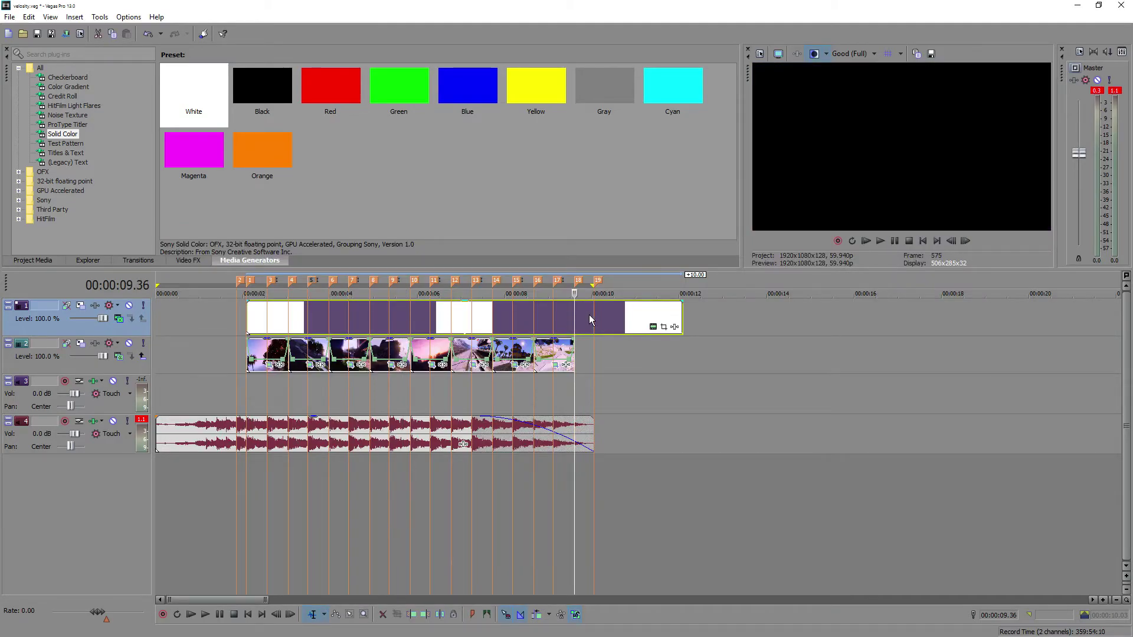
pyautogui.press('s')
pyautogui.click(647, 317)
pyautogui.press('Delete')
pyautogui.click(646, 316)
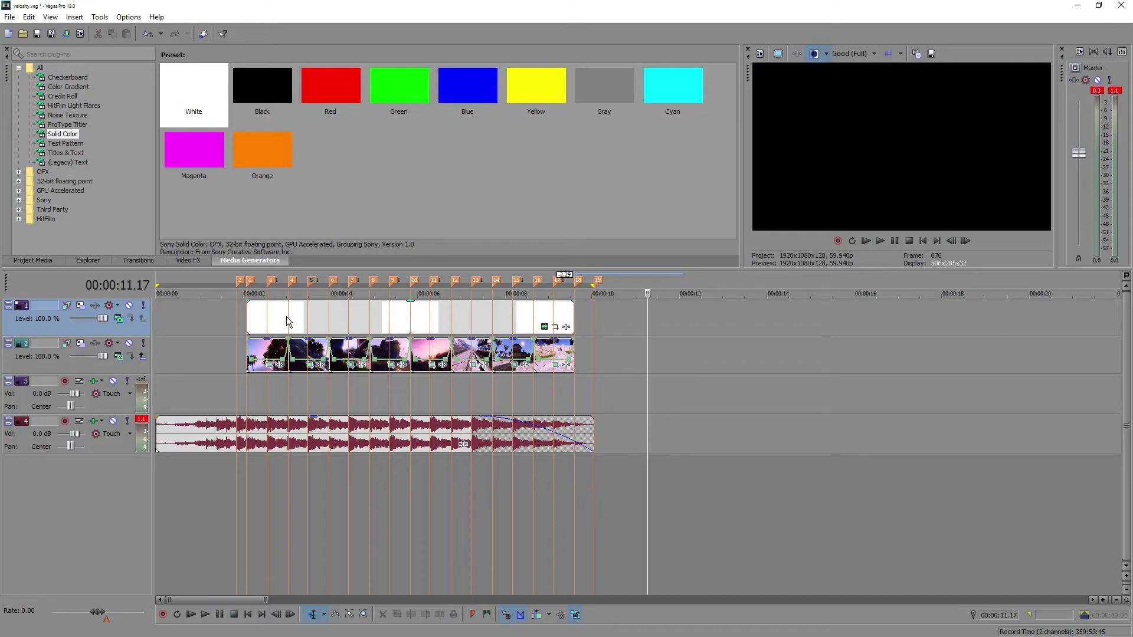
pyautogui.click(312, 318)
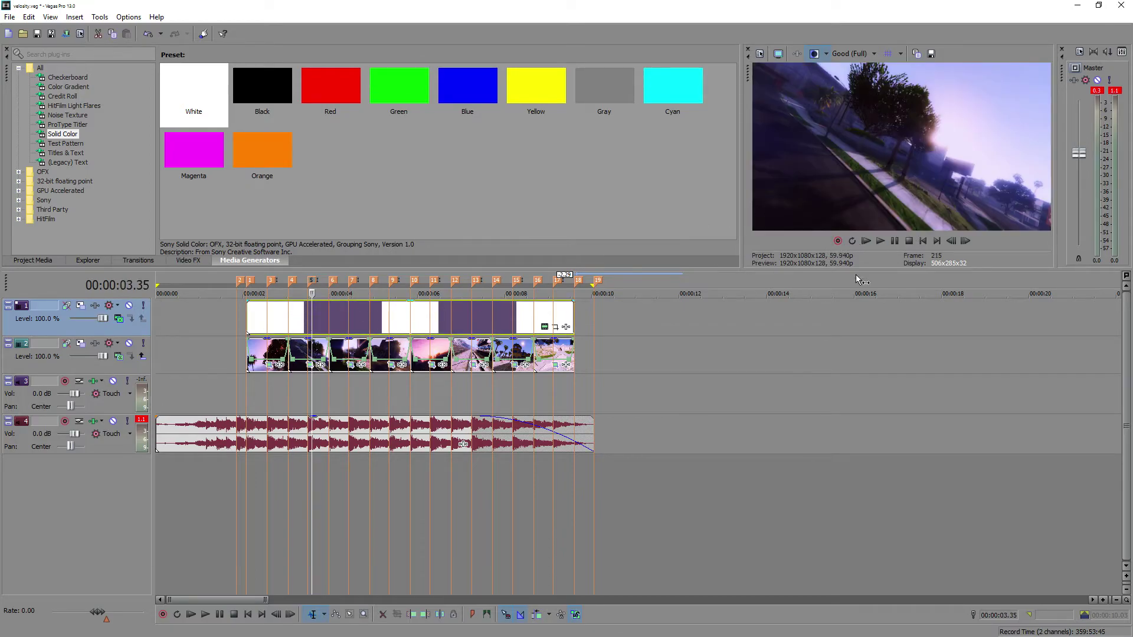
pyautogui.click(557, 327)
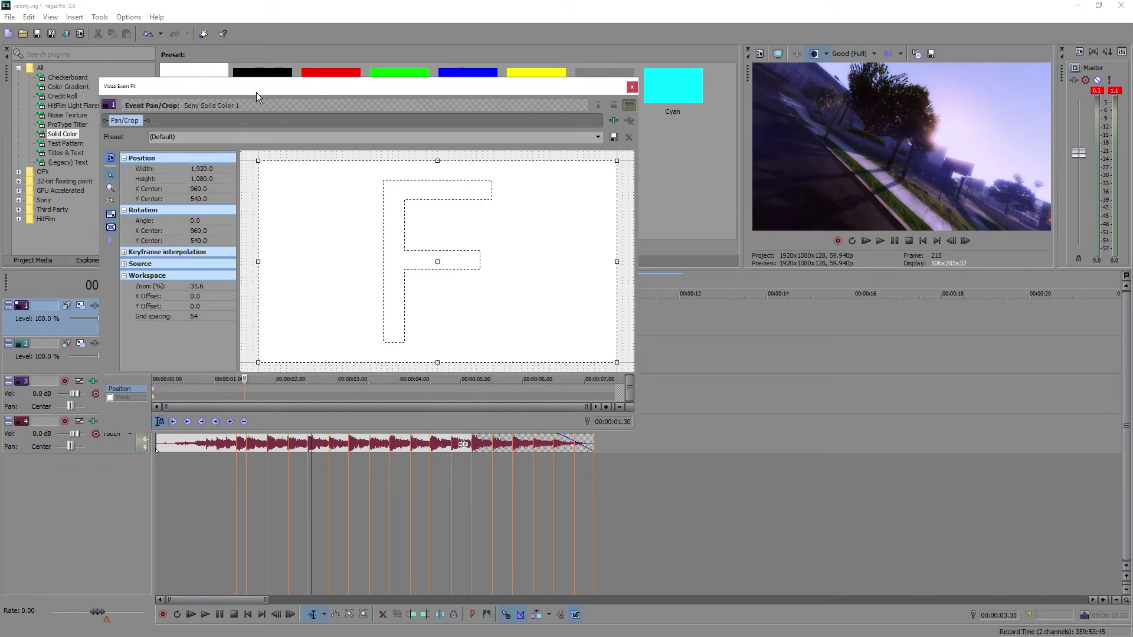
# - Crop the white mask's height to 814.4 in Pan/Crop for letterbox bars, then close it
pyautogui.moveTo(256, 92); pyautogui.dragTo(369, 76)
pyautogui.moveTo(490, 74); pyautogui.dragTo(441, 64)
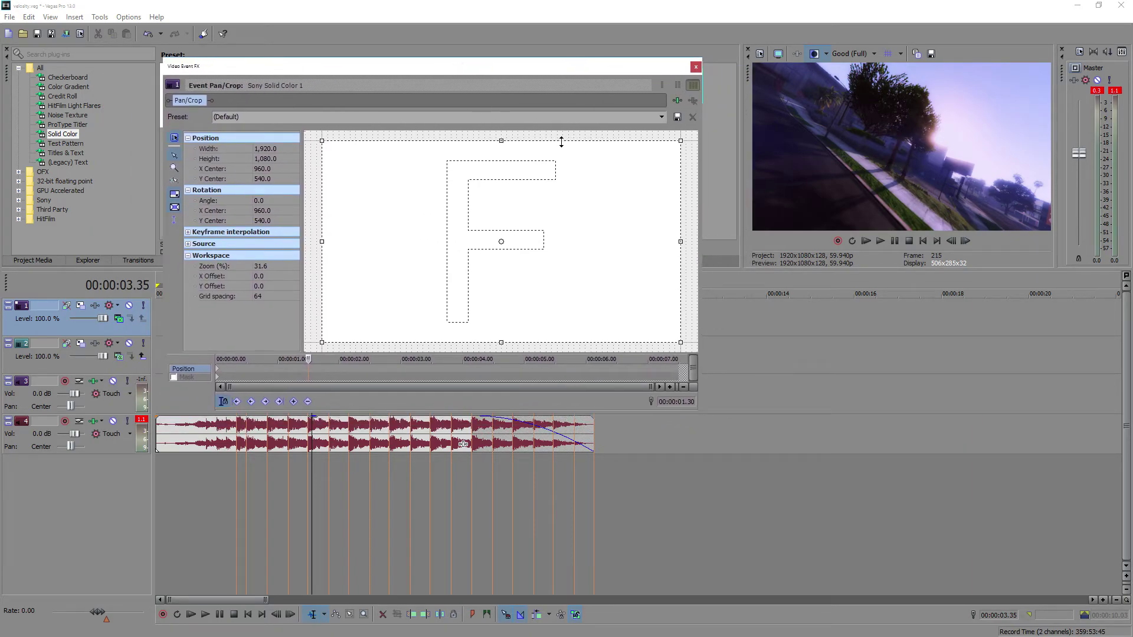
pyautogui.moveTo(562, 141); pyautogui.dragTo(562, 149)
pyautogui.hotkey('ctrl', 'z')
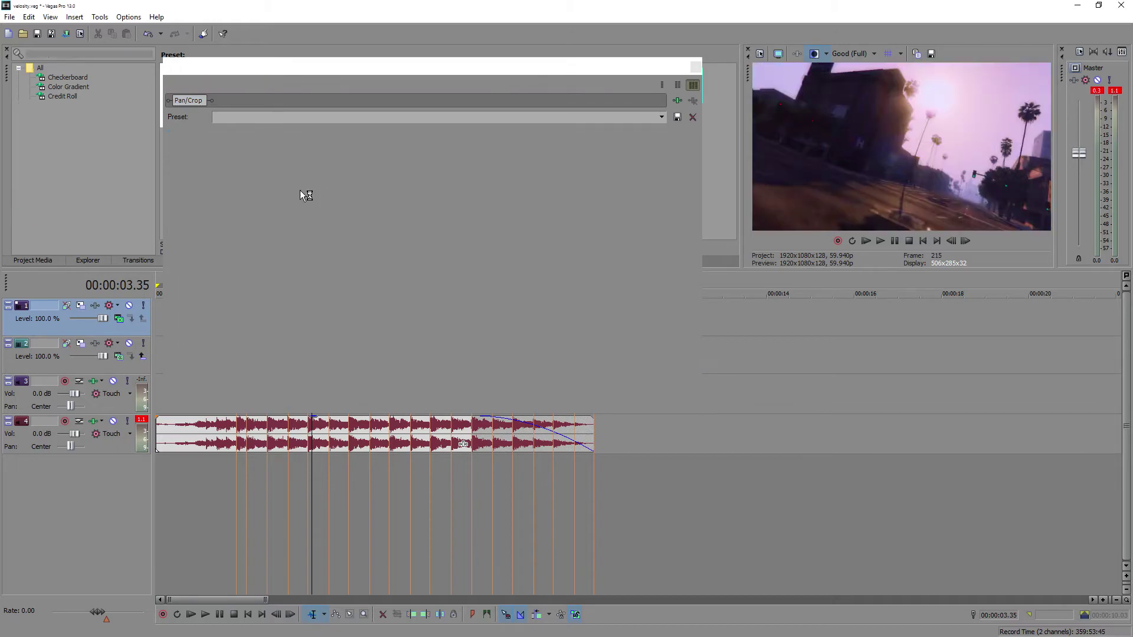
pyautogui.moveTo(577, 140); pyautogui.dragTo(581, 166)
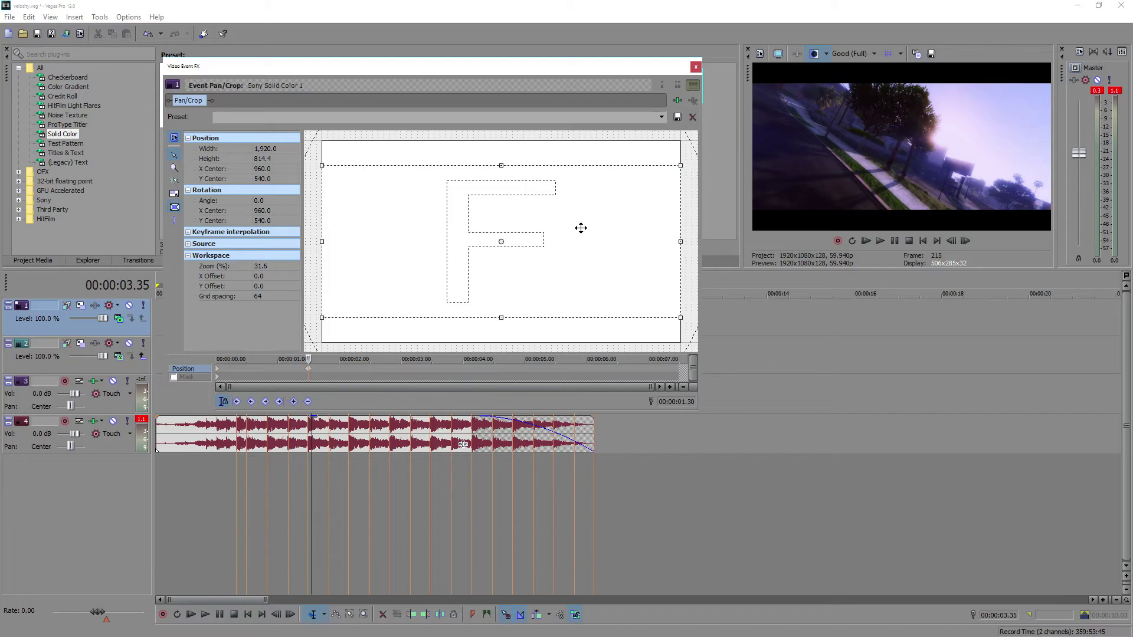
pyautogui.click(696, 66)
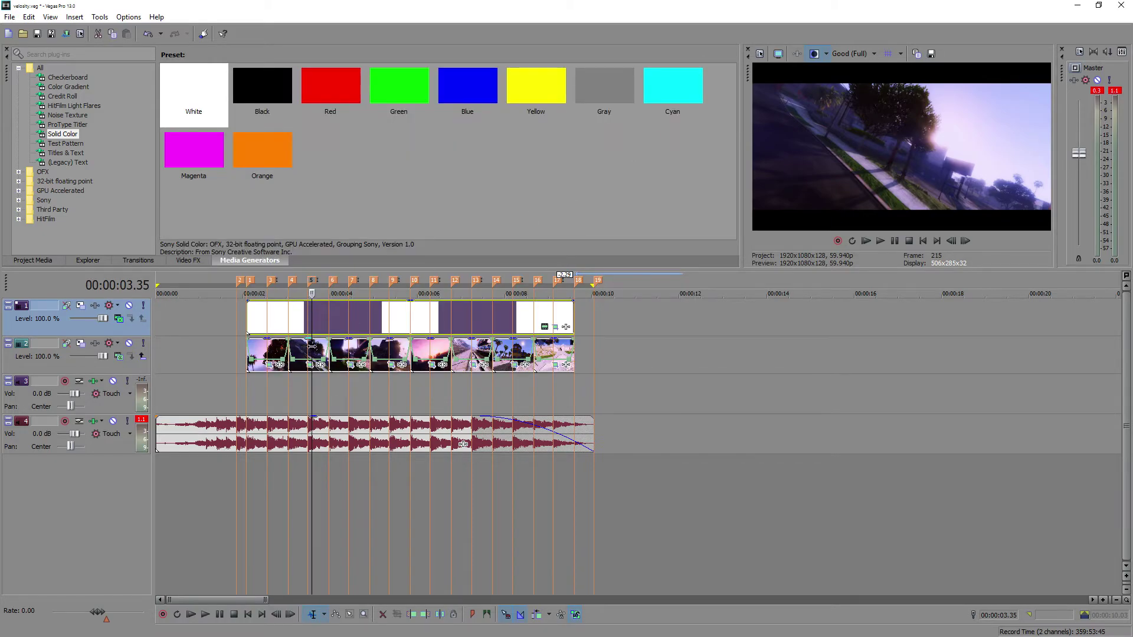
pyautogui.scroll(-5, 332, 357)
pyautogui.scroll(4, 332, 358)
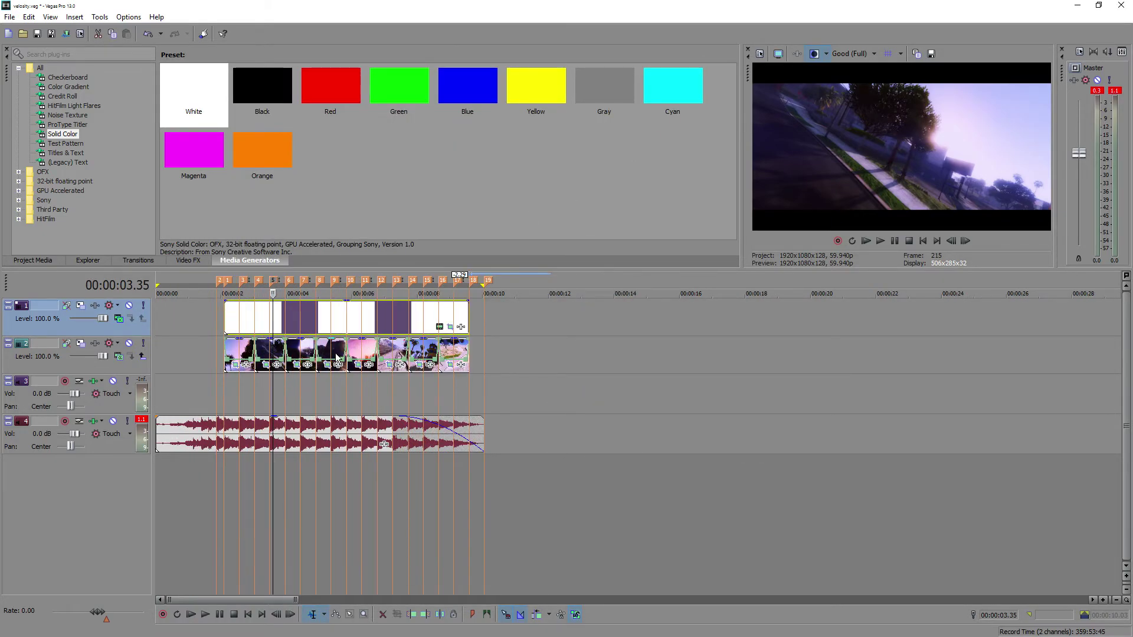
pyautogui.moveTo(344, 363)
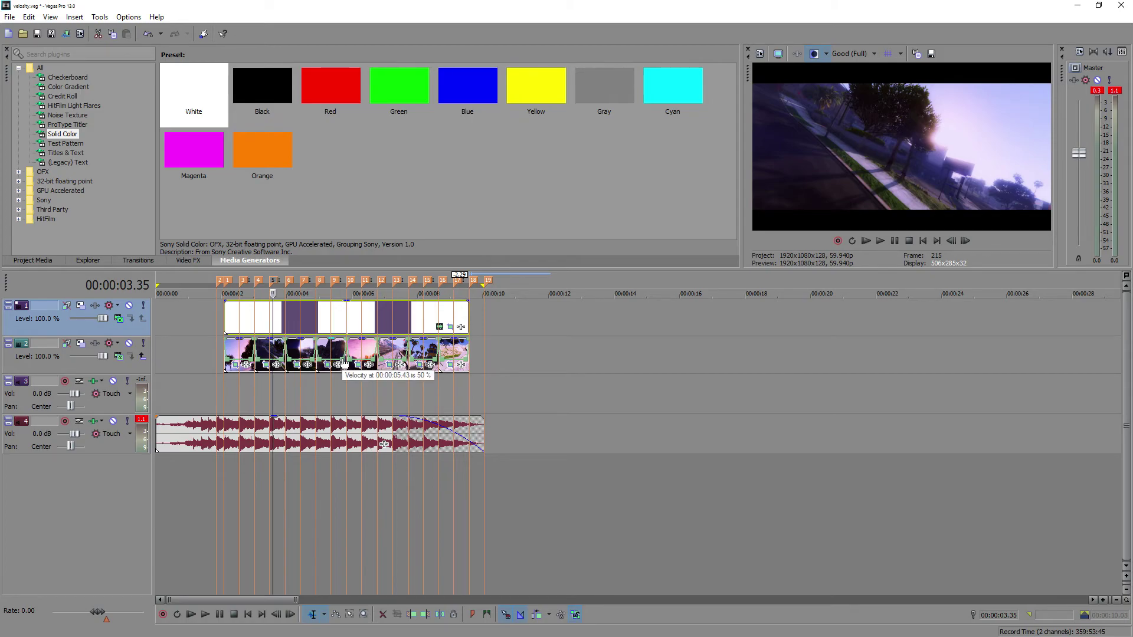